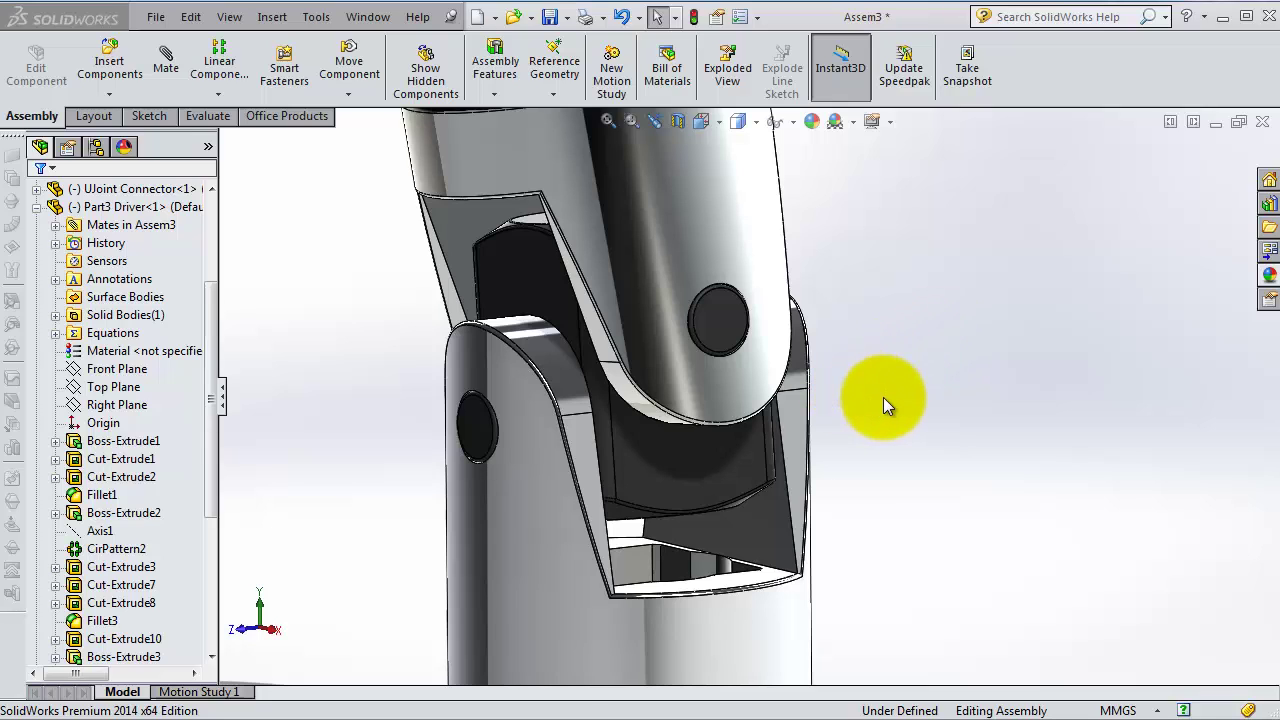
Step: Orbit the view and swing Part3 Driver to show it rotates freely
scroll(858, 428, "up", 5)
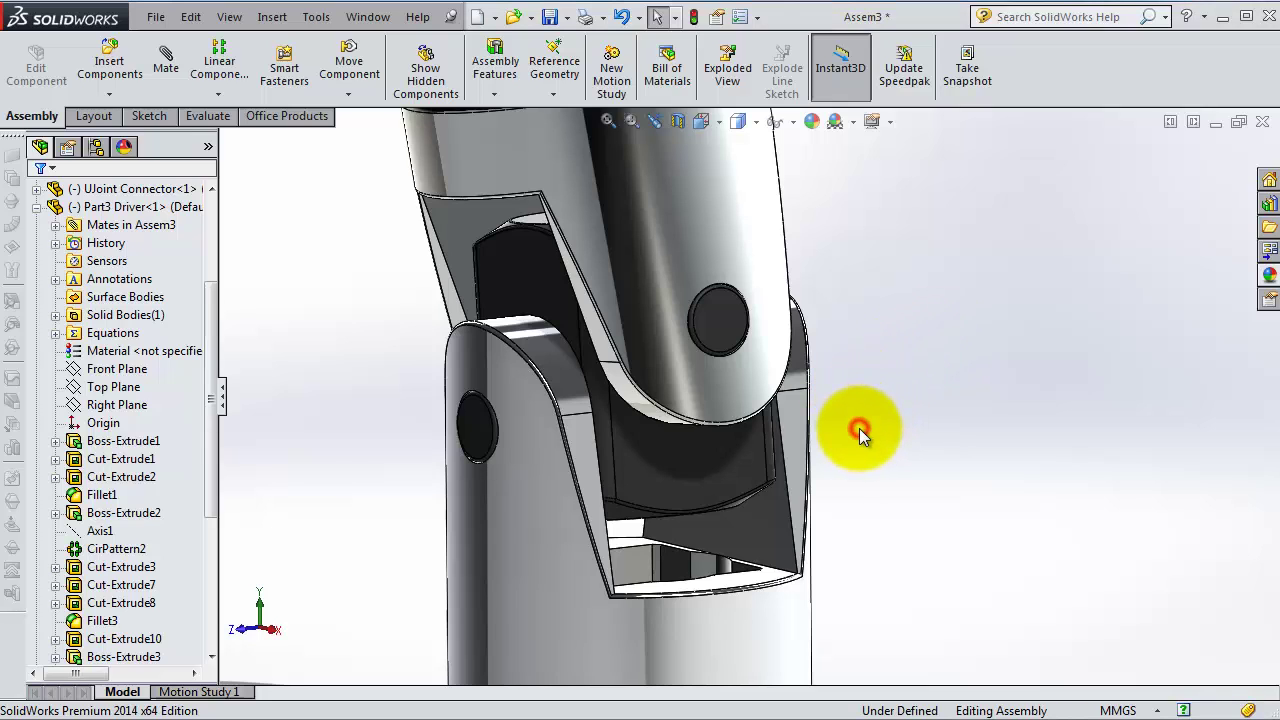
middle_click_drag(858, 428, 727, 517)
left_click_drag(727, 517, 663, 334)
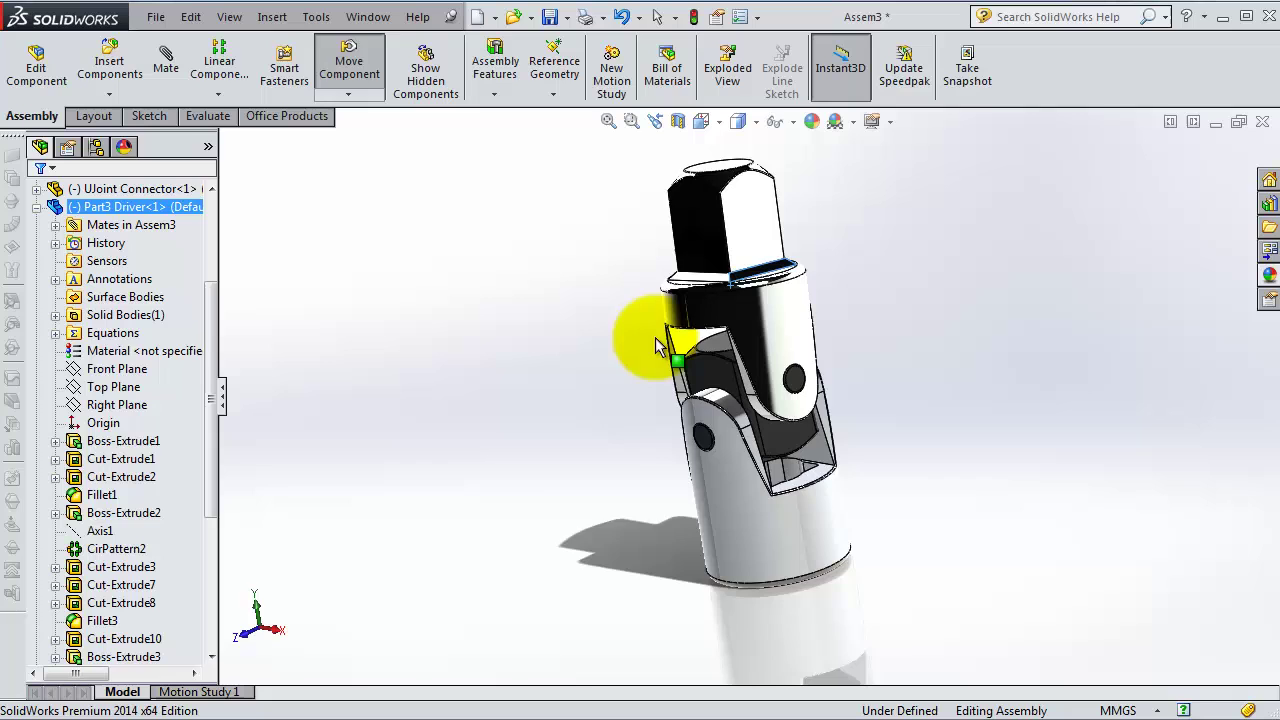
middle_click_drag(663, 334, 624, 320)
left_click_drag(624, 320, 705, 308)
key("Escape")
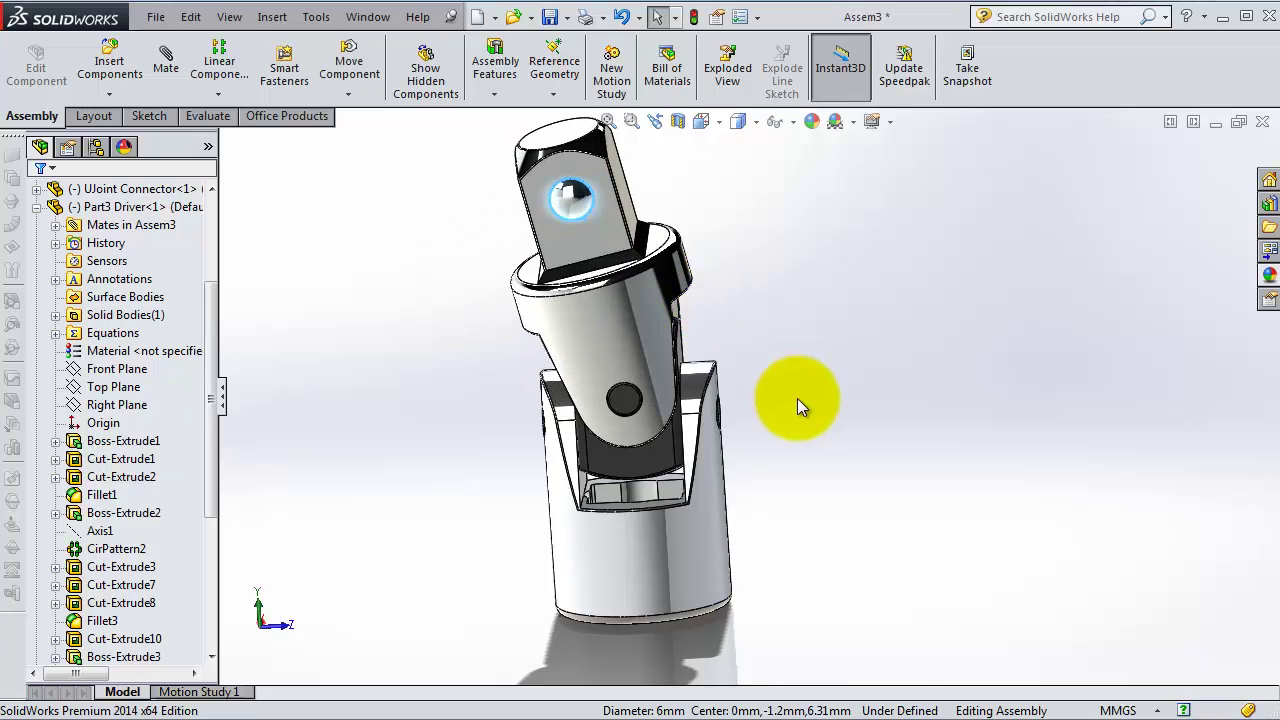
Step: Reorient the view and tilt the UJoint Connector freely through its range
middle_click_drag(786, 400, 808, 380)
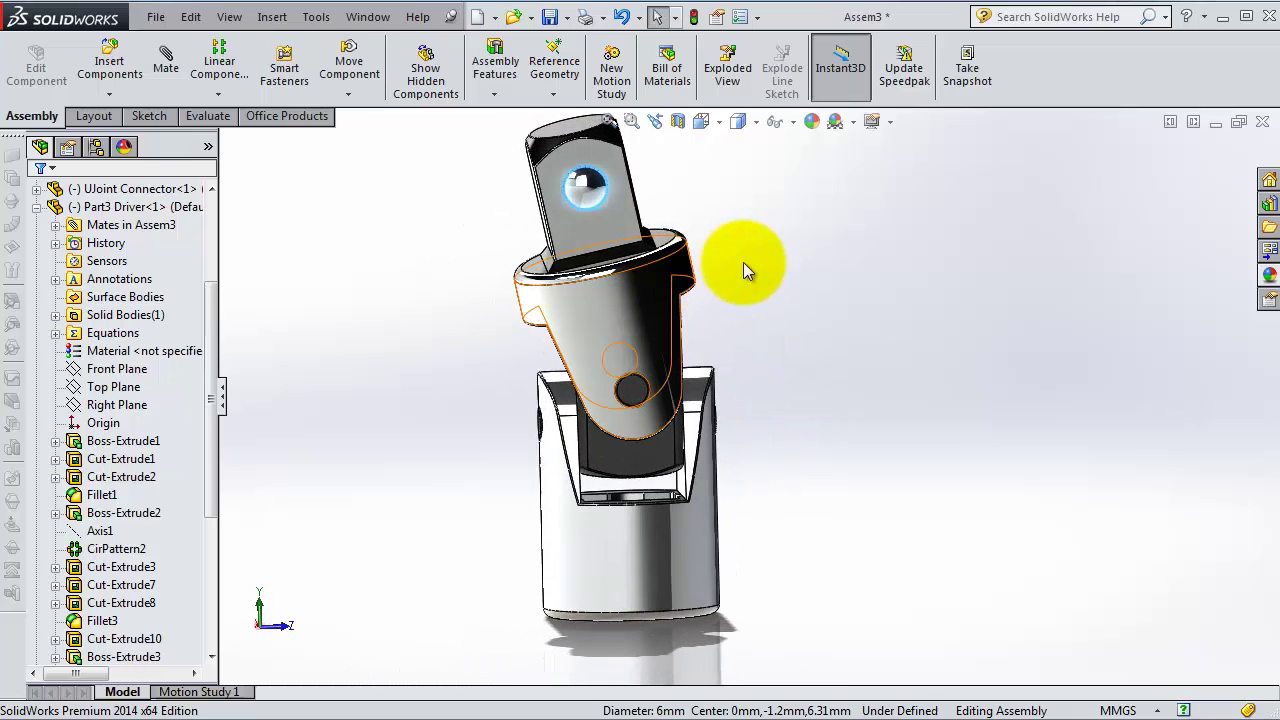
middle_click_drag(743, 271, 577, 368)
left_click_drag(577, 368, 686, 423)
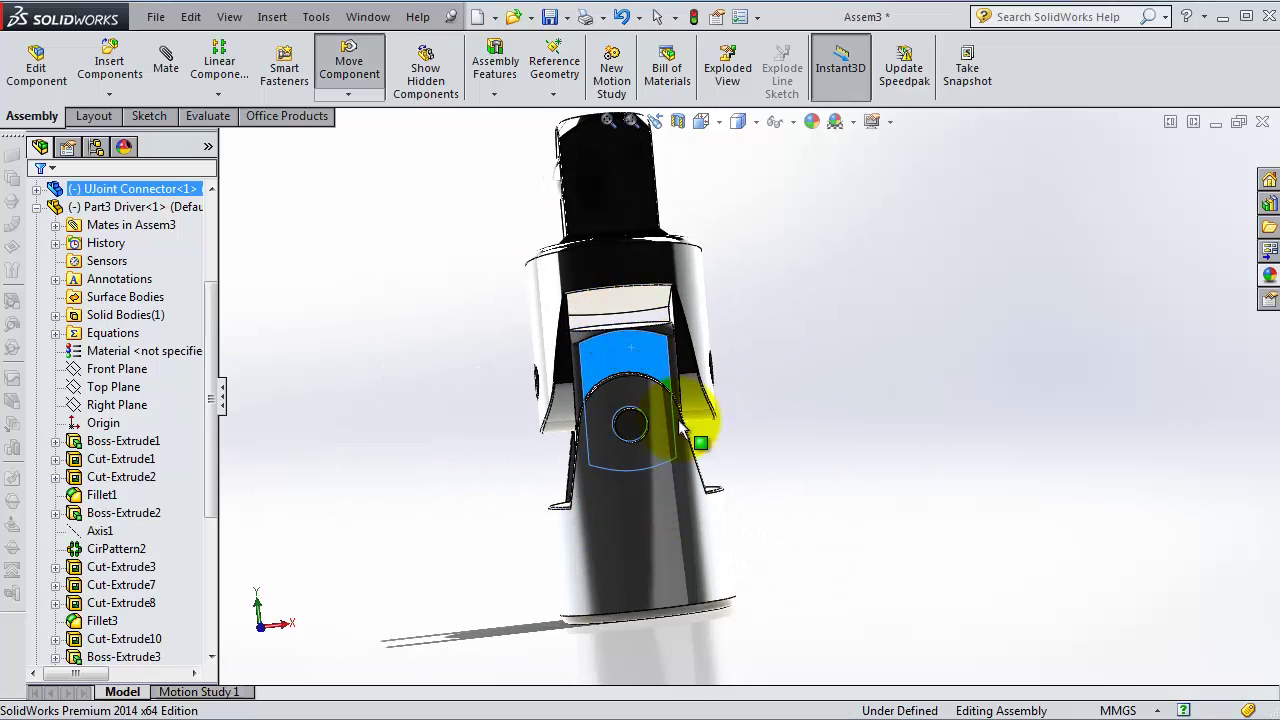
middle_click_drag(686, 423, 540, 480)
Step: Select the base and cross block, then swing the connector's upper yoke to a tilted angle
left_click(692, 472)
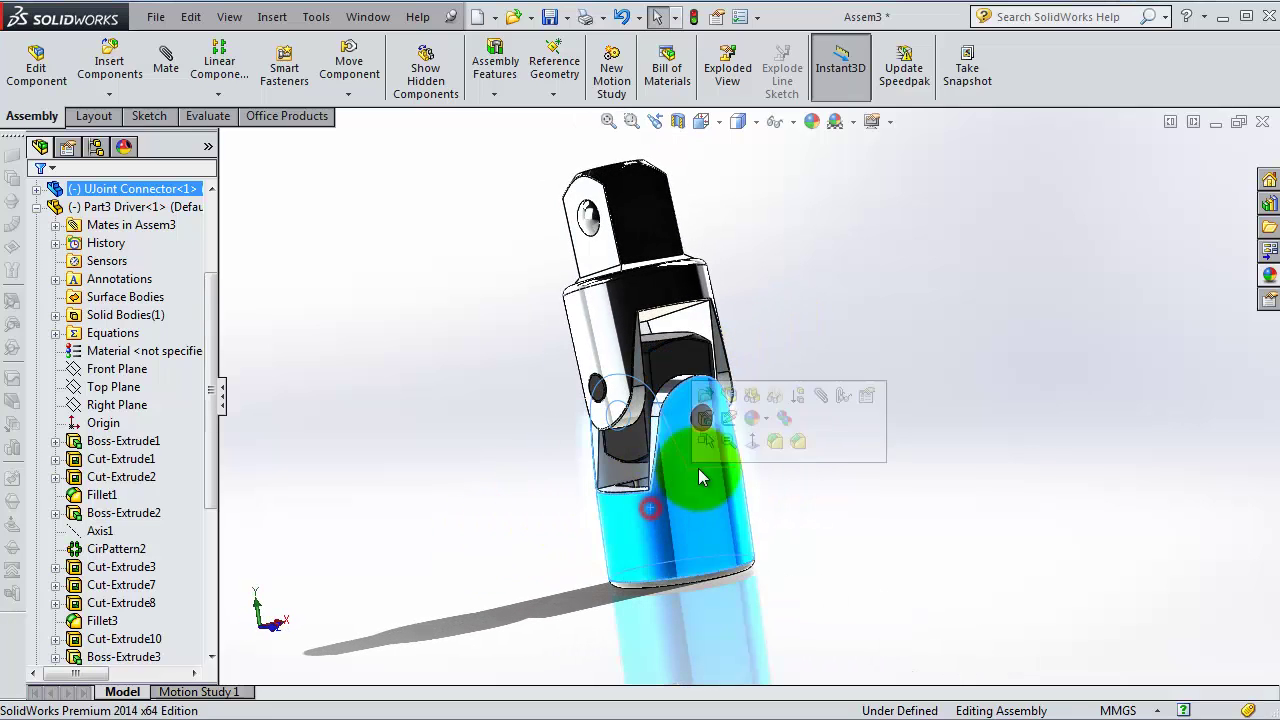
left_click(672, 368)
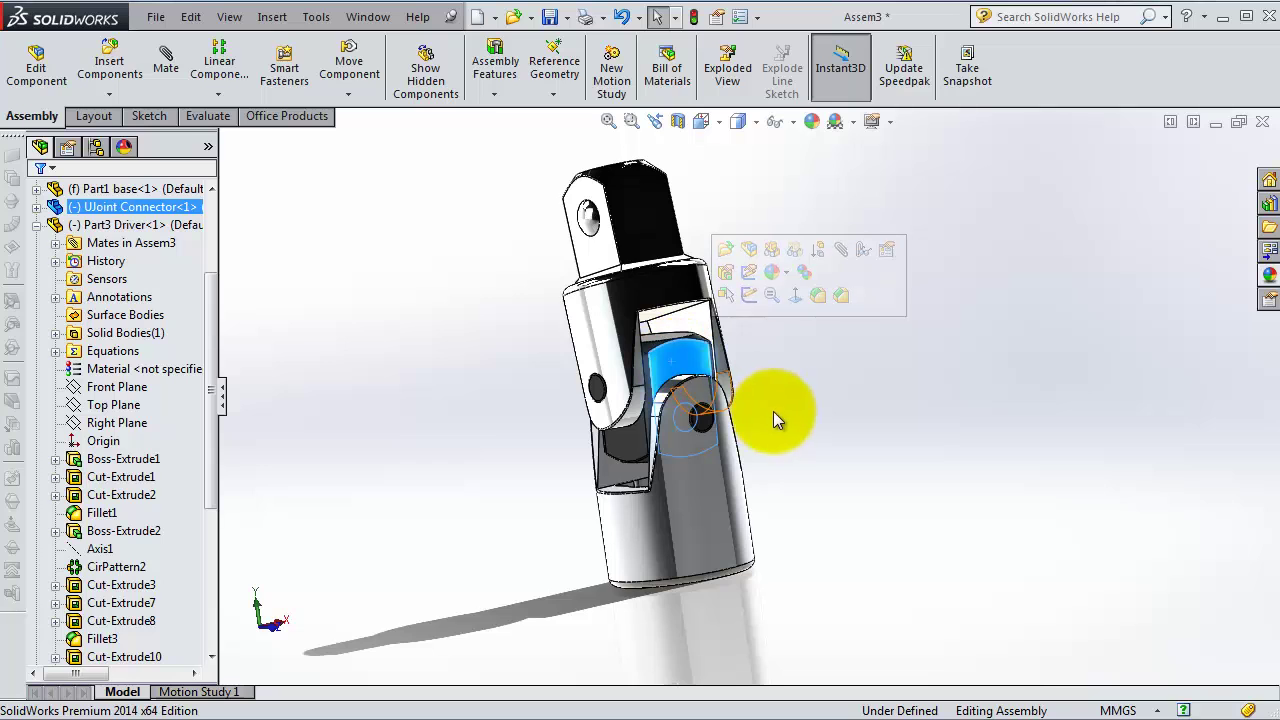
middle_click_drag(771, 420, 229, 351)
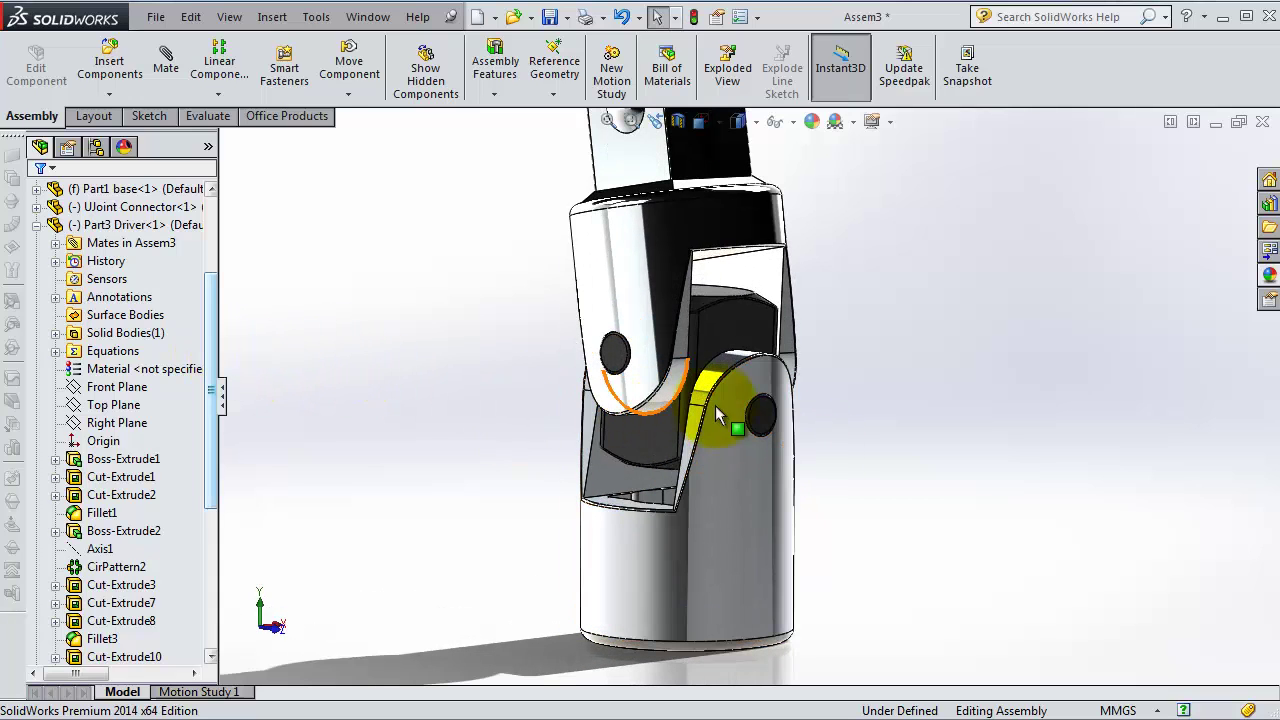
left_click_drag(690, 357, 760, 423)
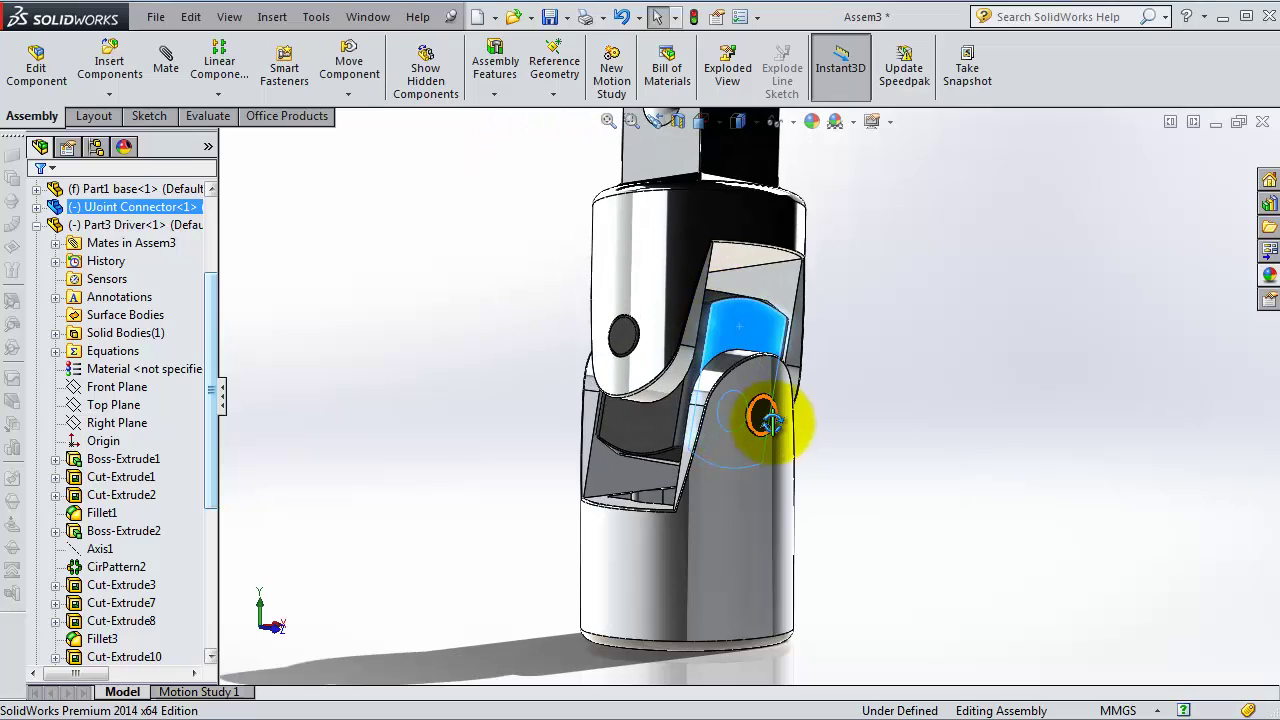
middle_click_drag(760, 423, 677, 418)
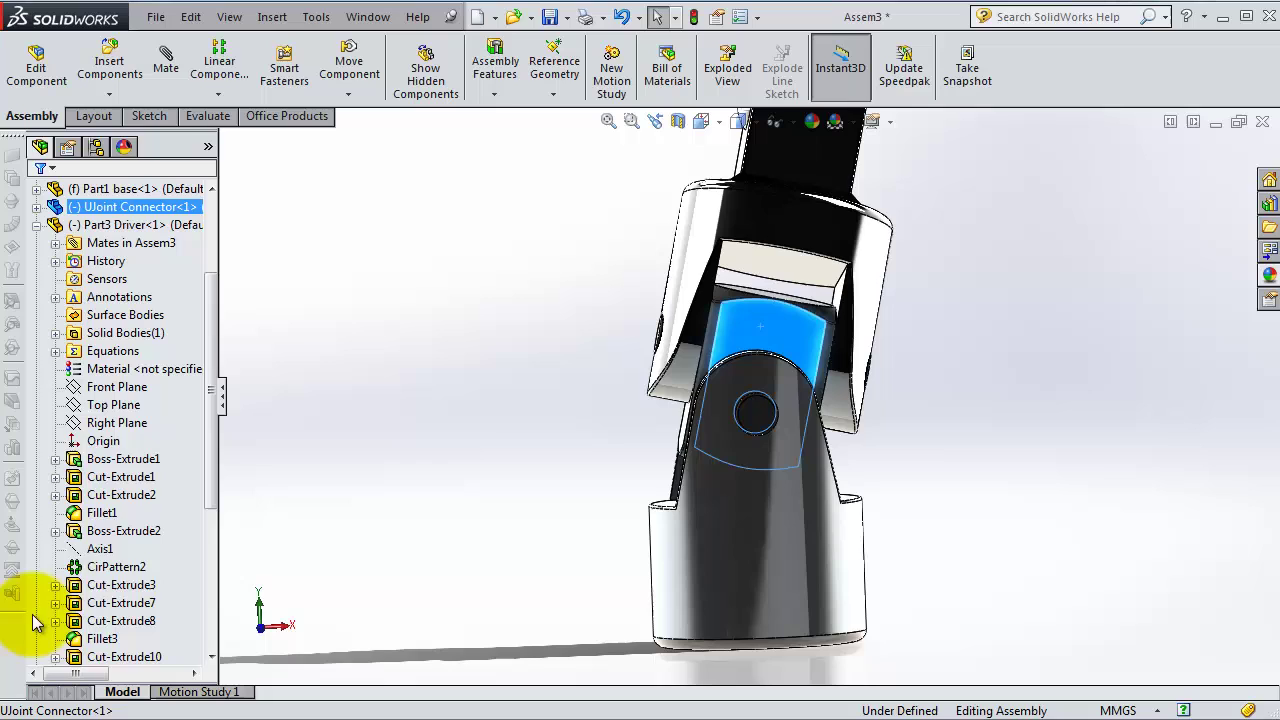
Step: Show the existing mates list and select Part1 base's Right Plane
left_click(36, 227)
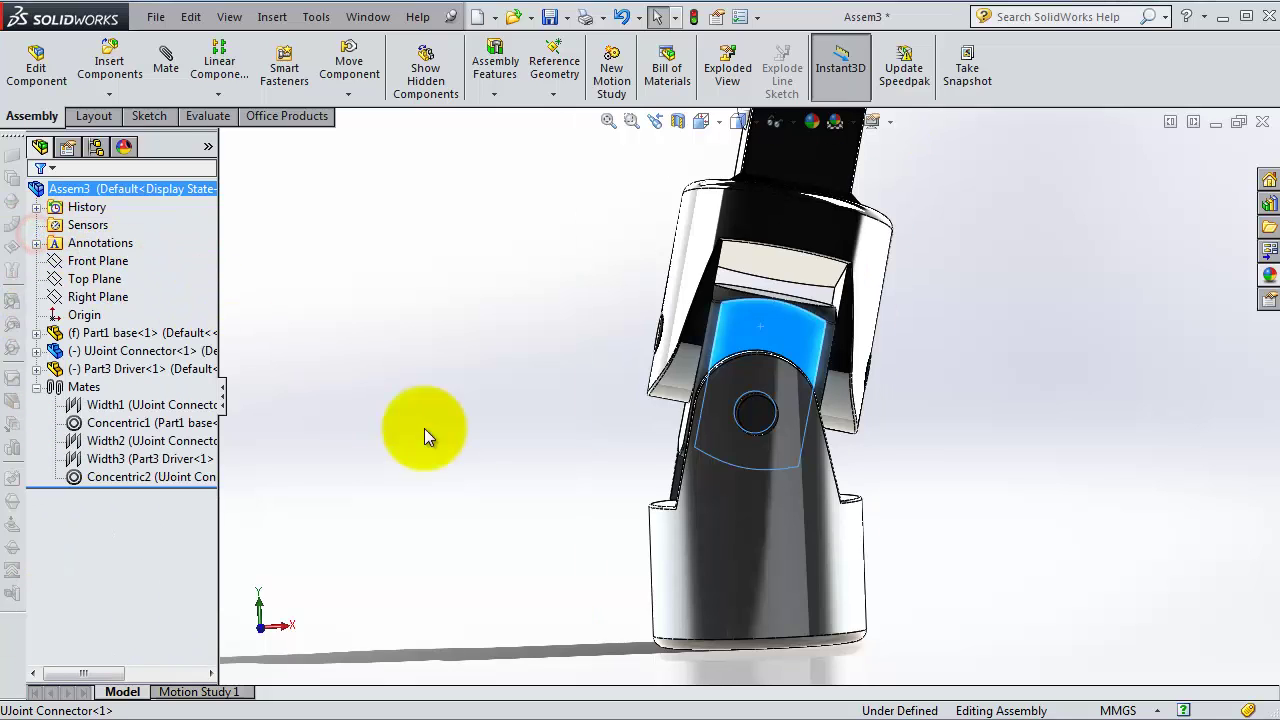
left_click(720, 540)
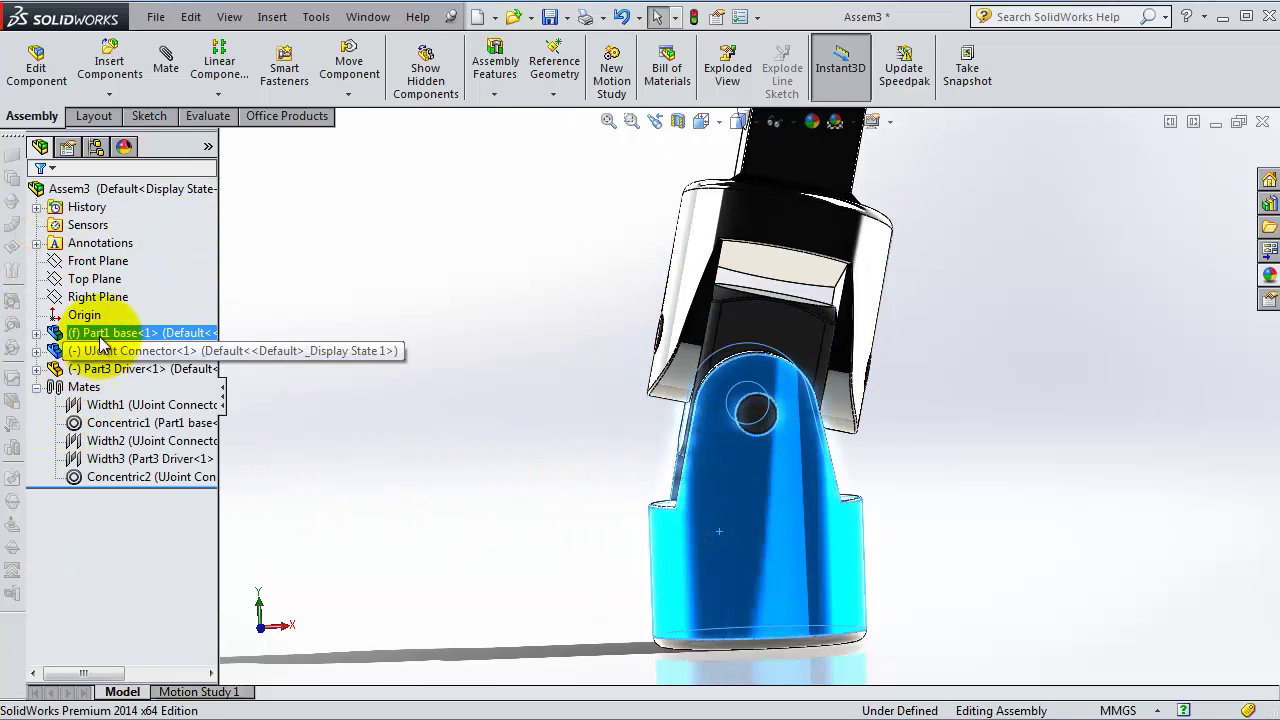
left_click(102, 338)
left_click(36, 333)
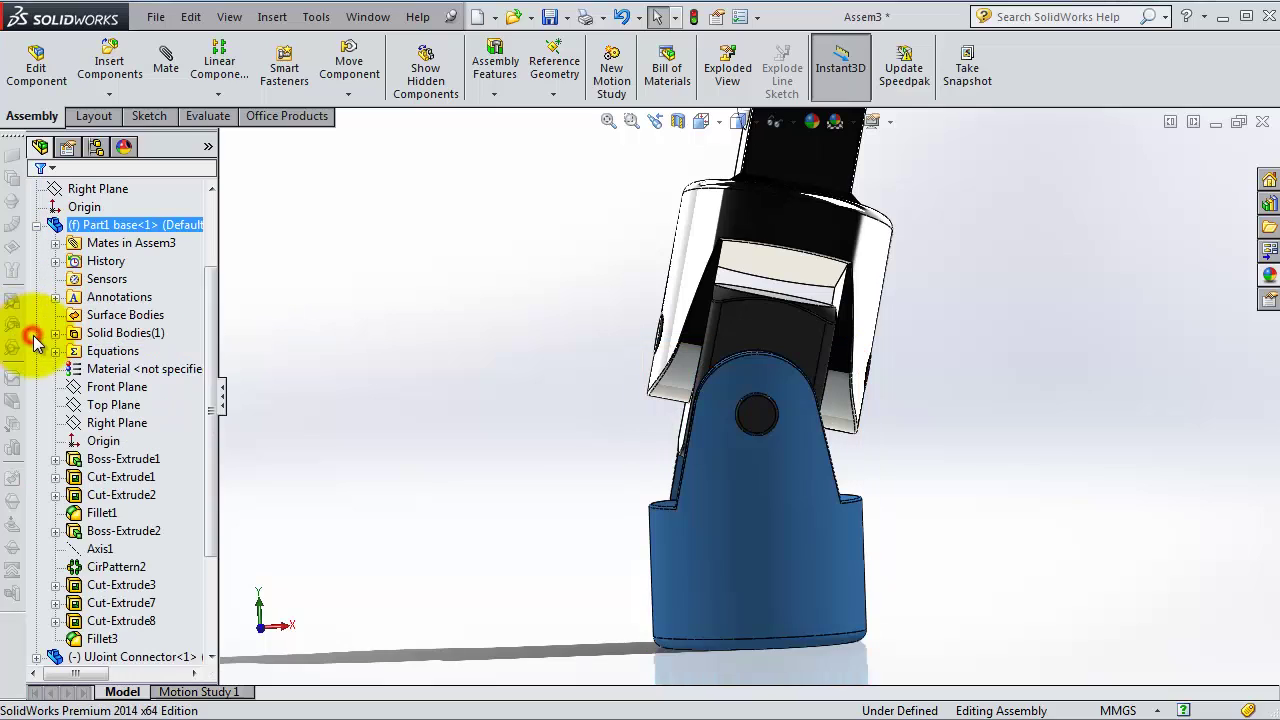
left_click(133, 424)
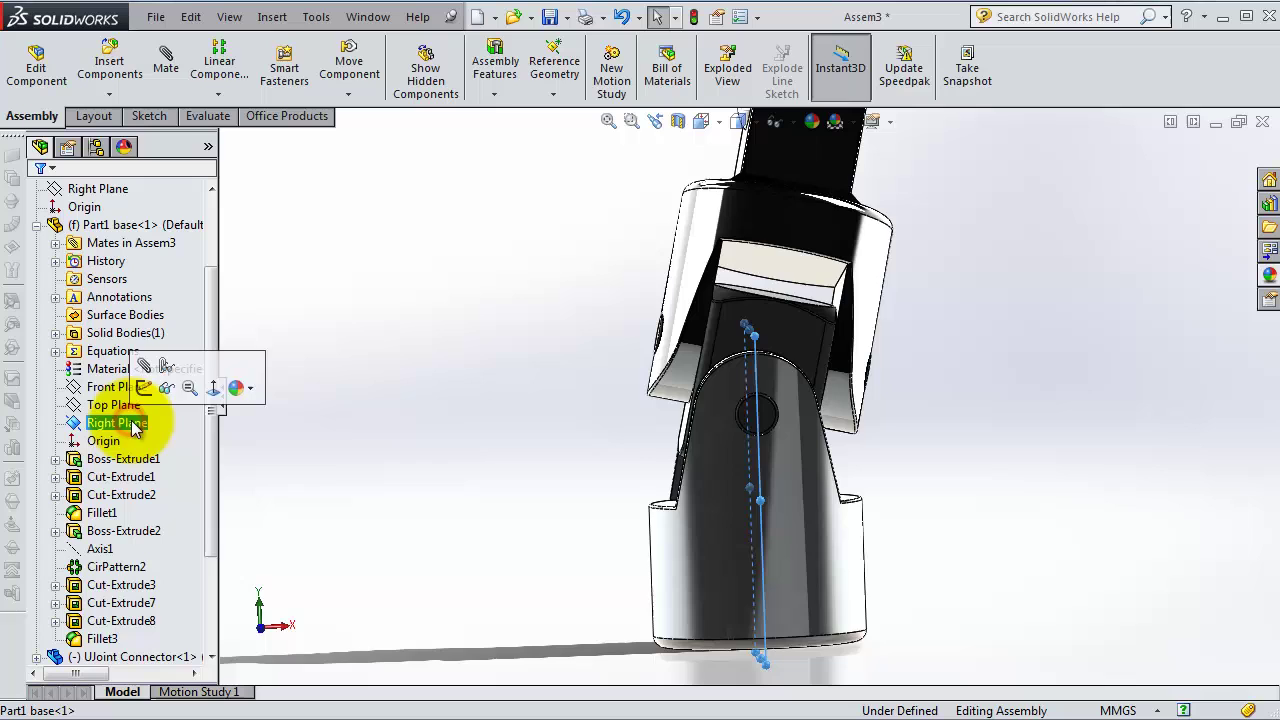
mouse_move(594, 457)
middle_mouse_down()
mouse_move(537, 443)
mouse_move(578, 466)
middle_mouse_up()
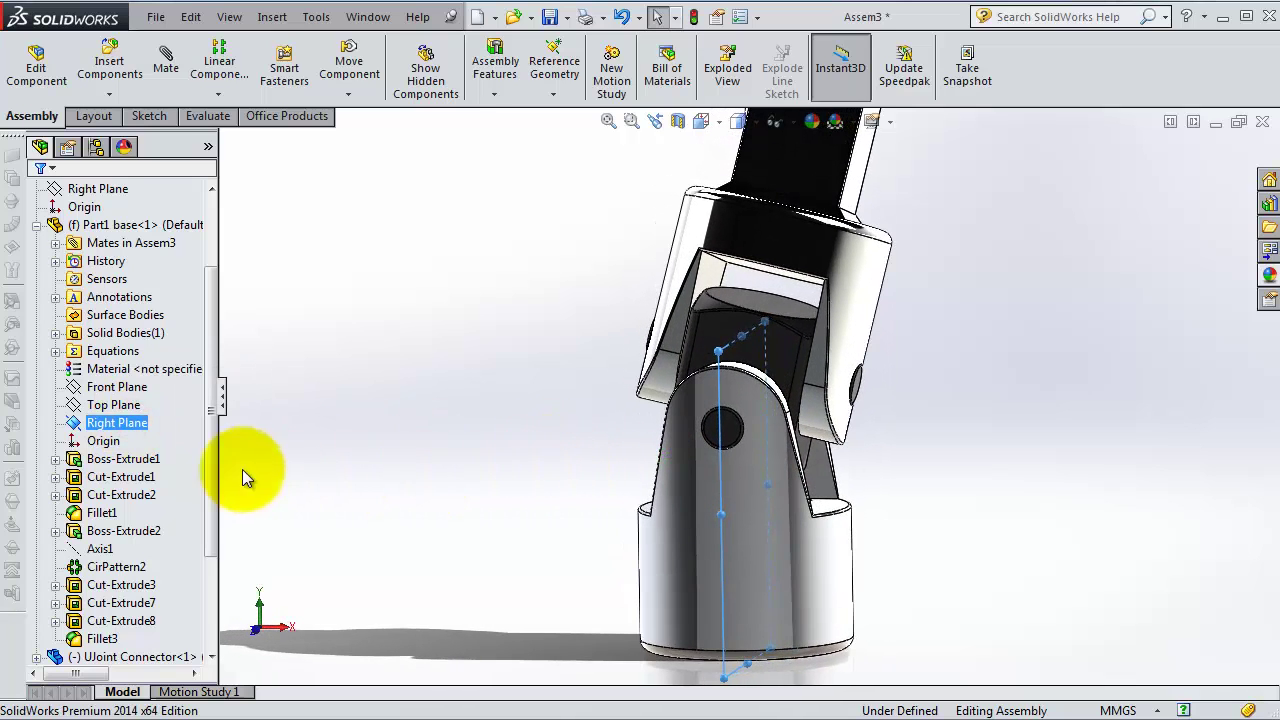
Step: Start a new mate and choose the advanced Limit Angle mate type
left_click(163, 68)
left_click_drag(204, 308, 221, 463)
left_click(187, 441)
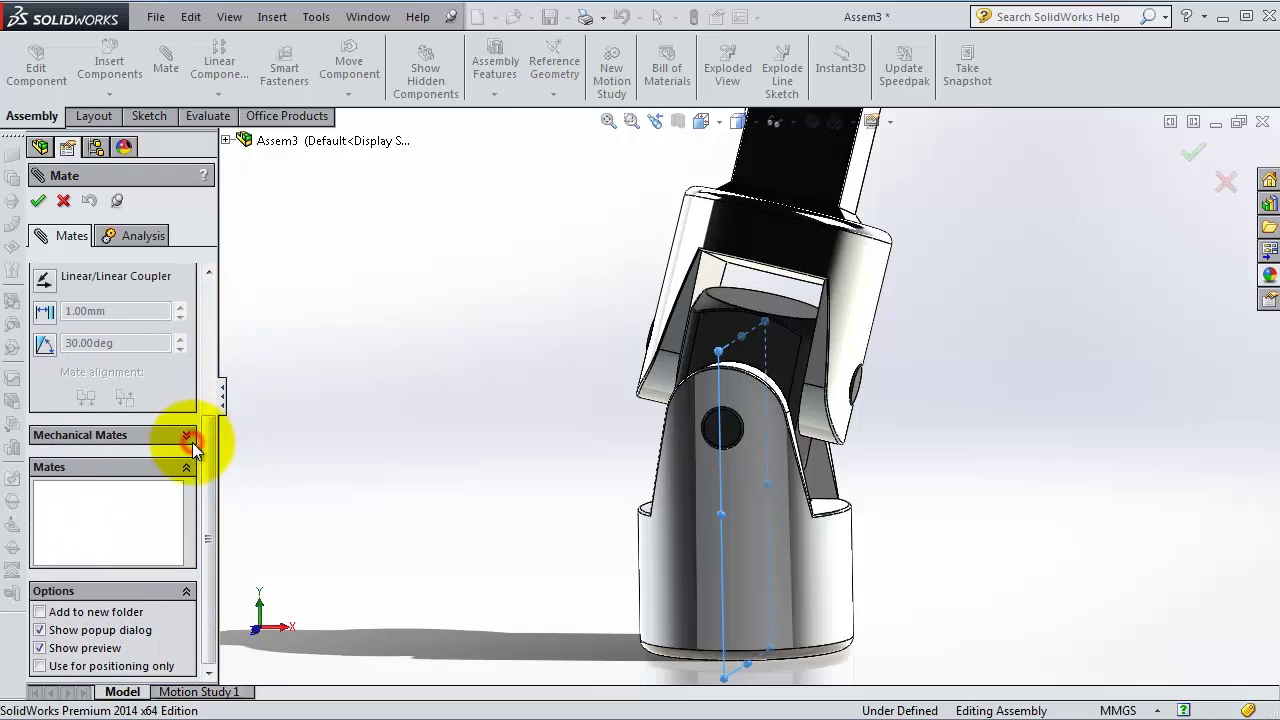
left_click(45, 345)
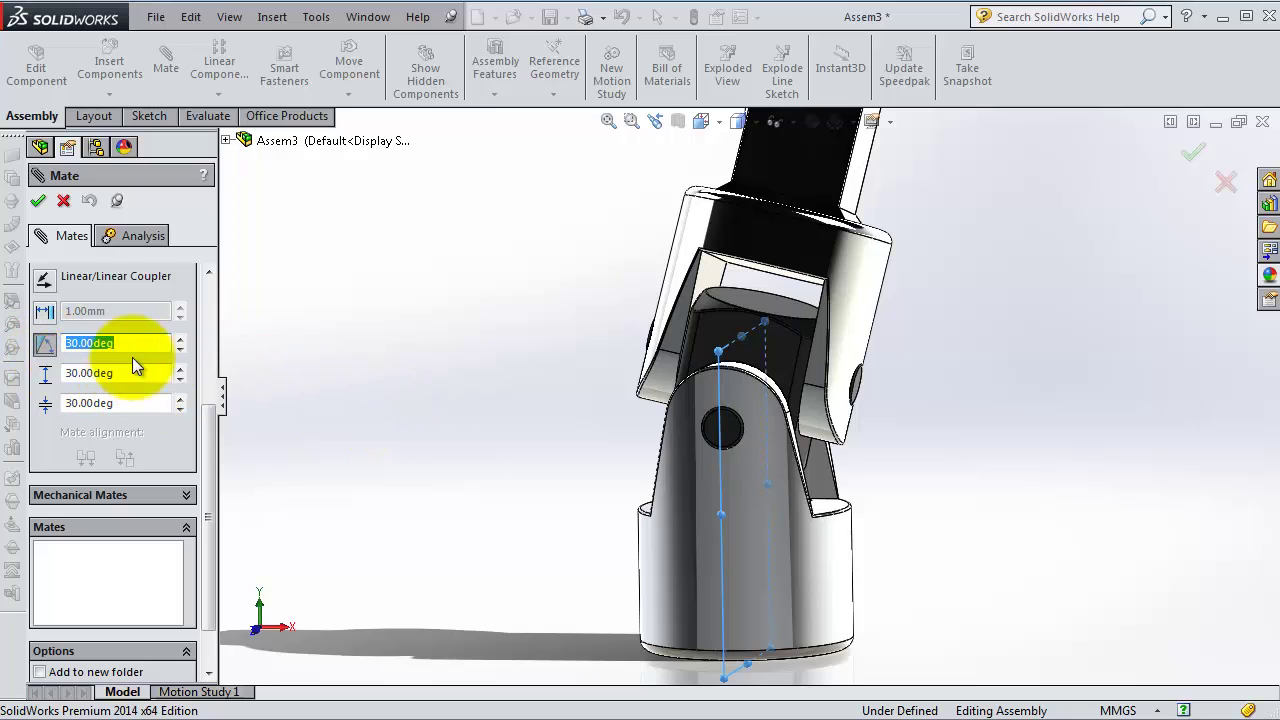
Step: Use the UJoint Connector's Right Plane as the second mate reference
left_click(229, 143)
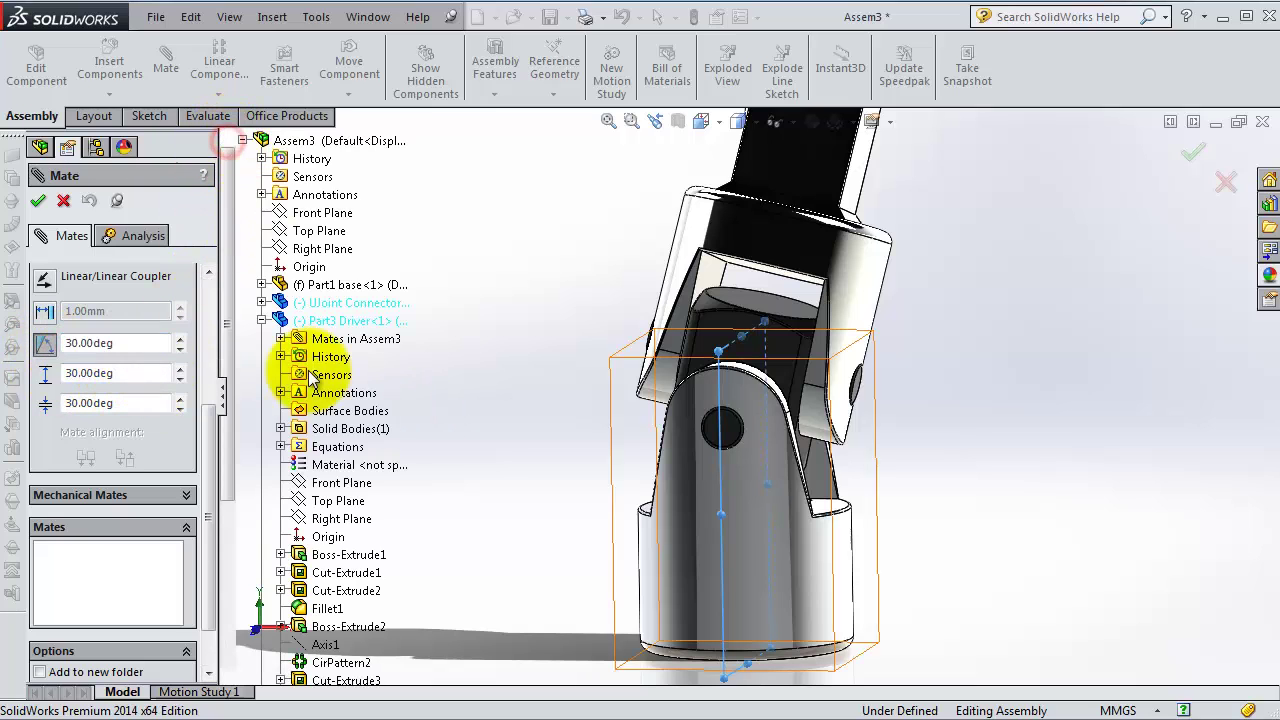
left_click(261, 320)
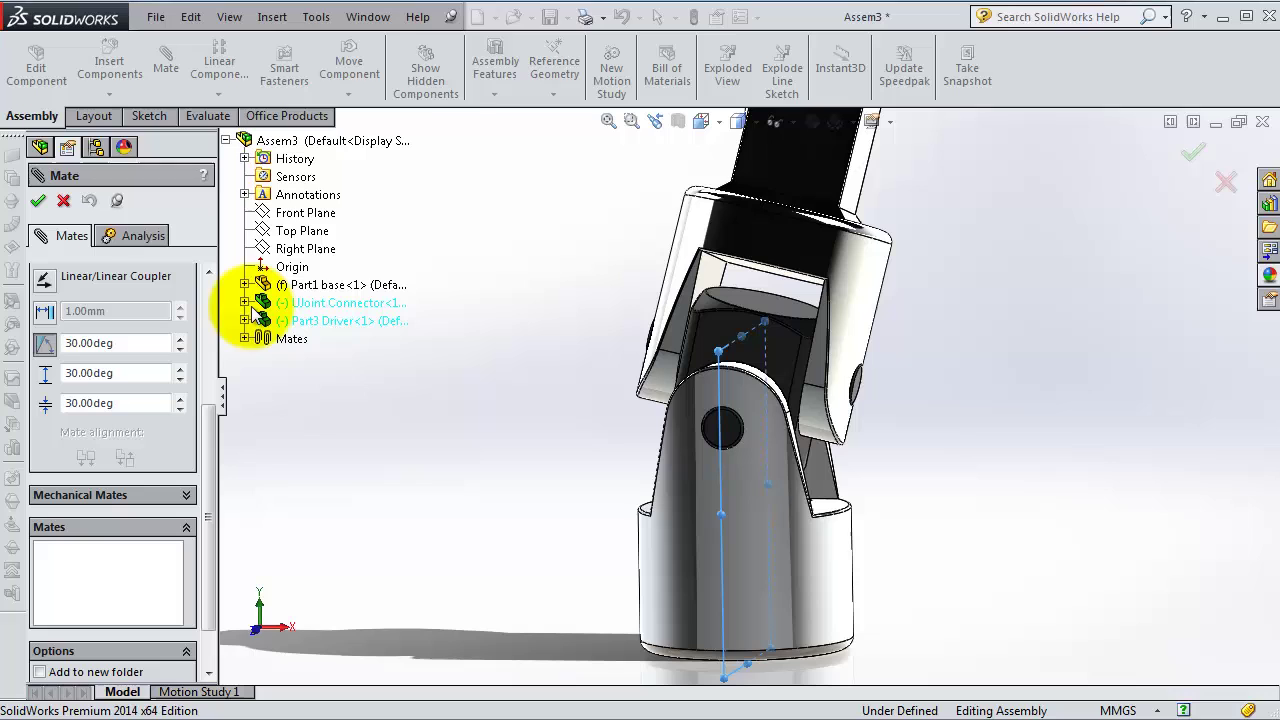
left_click(245, 302)
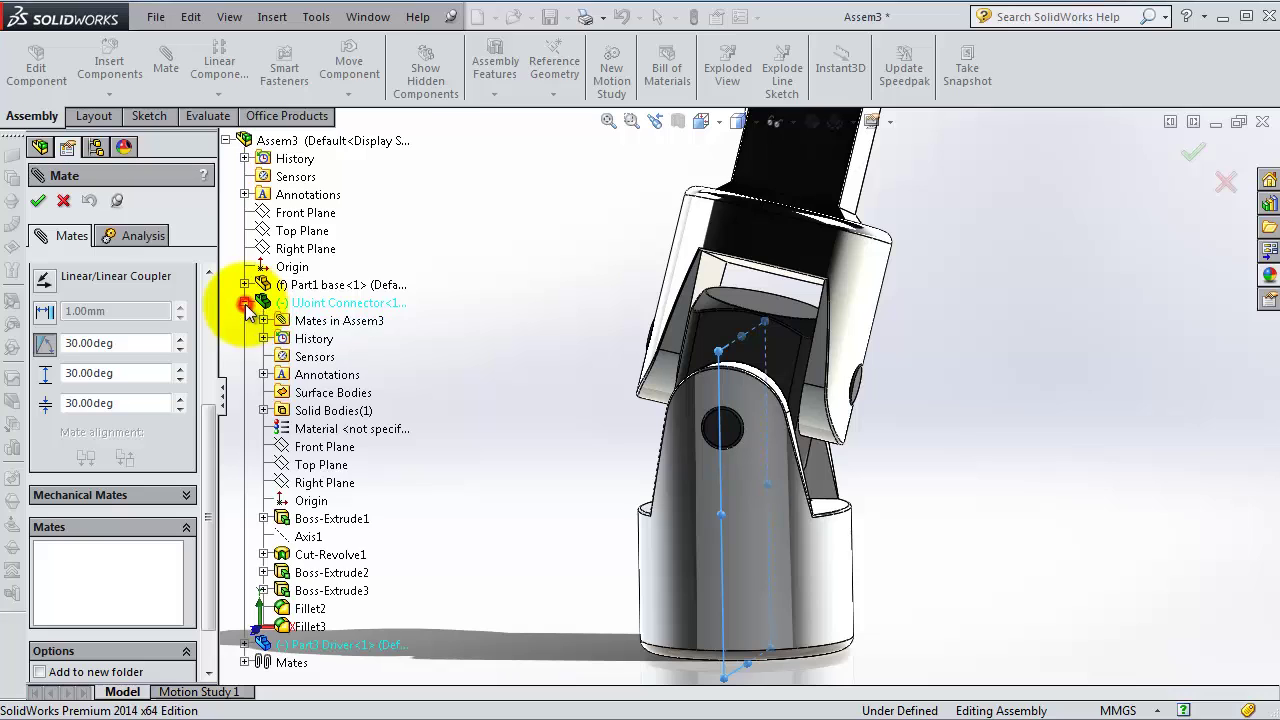
left_click(321, 481)
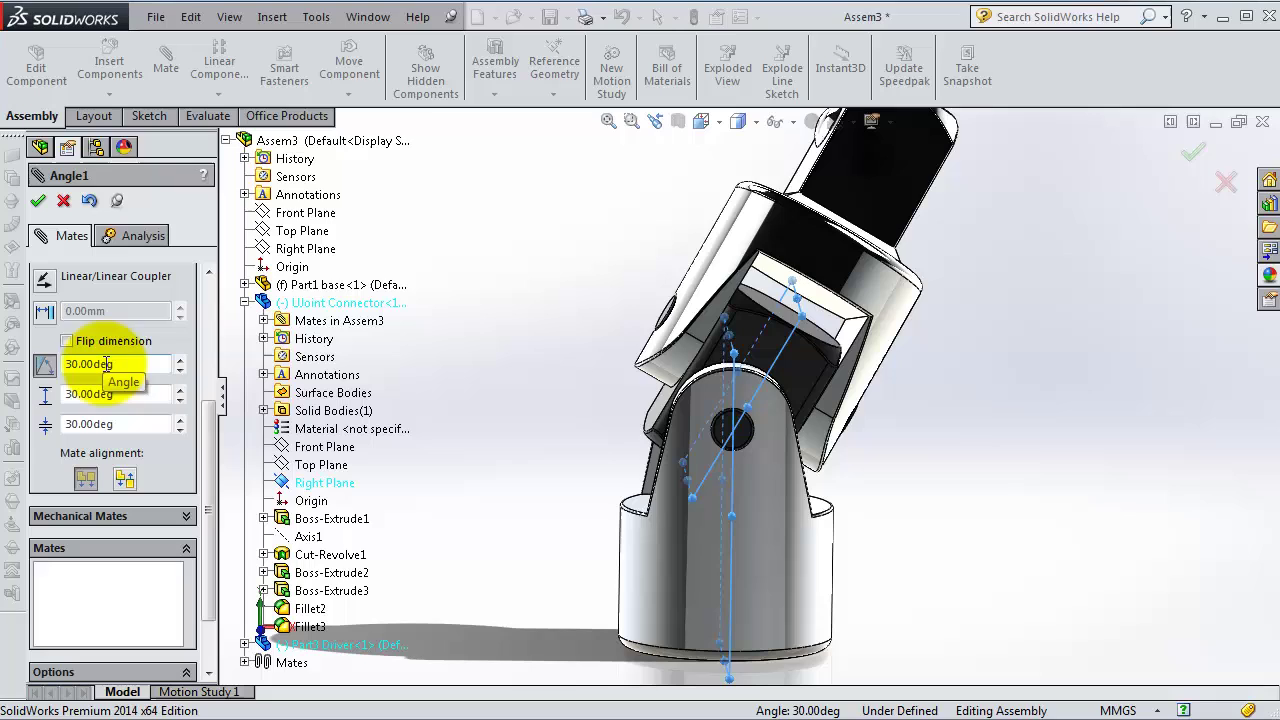
Step: Set the 50° maximum angle and accept LimitAngle1
left_click(130, 394)
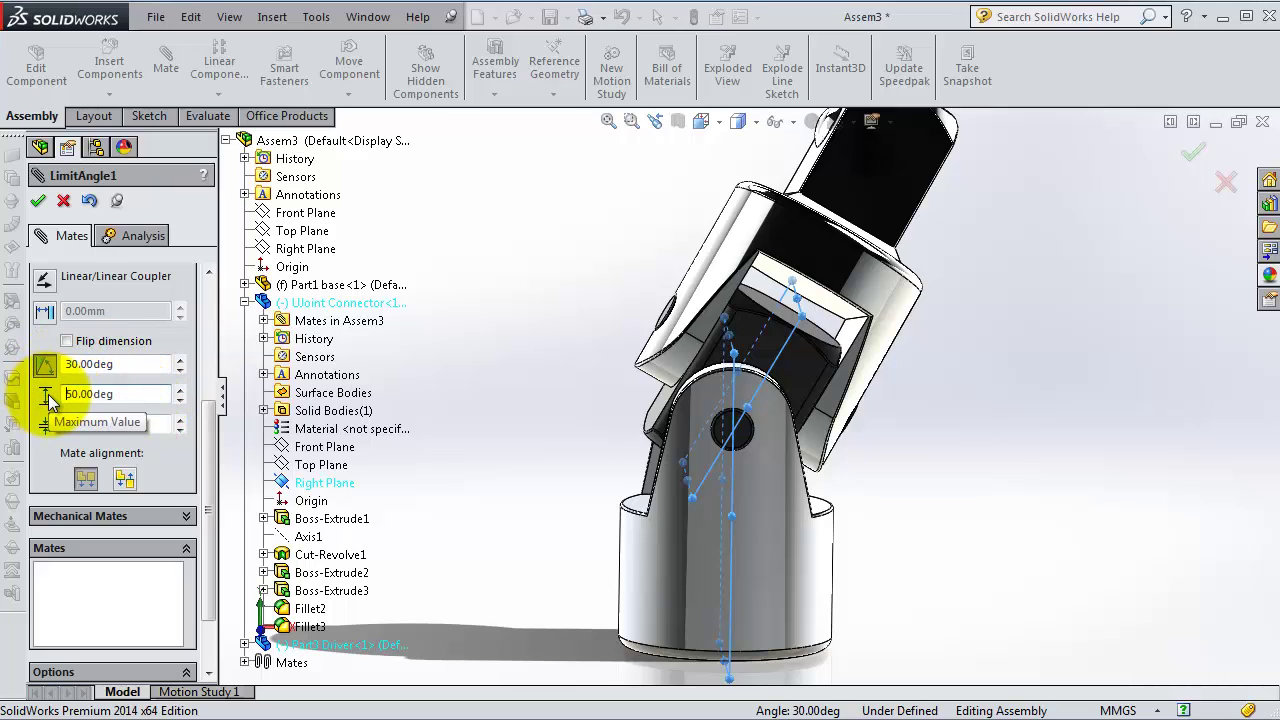
left_click(140, 423)
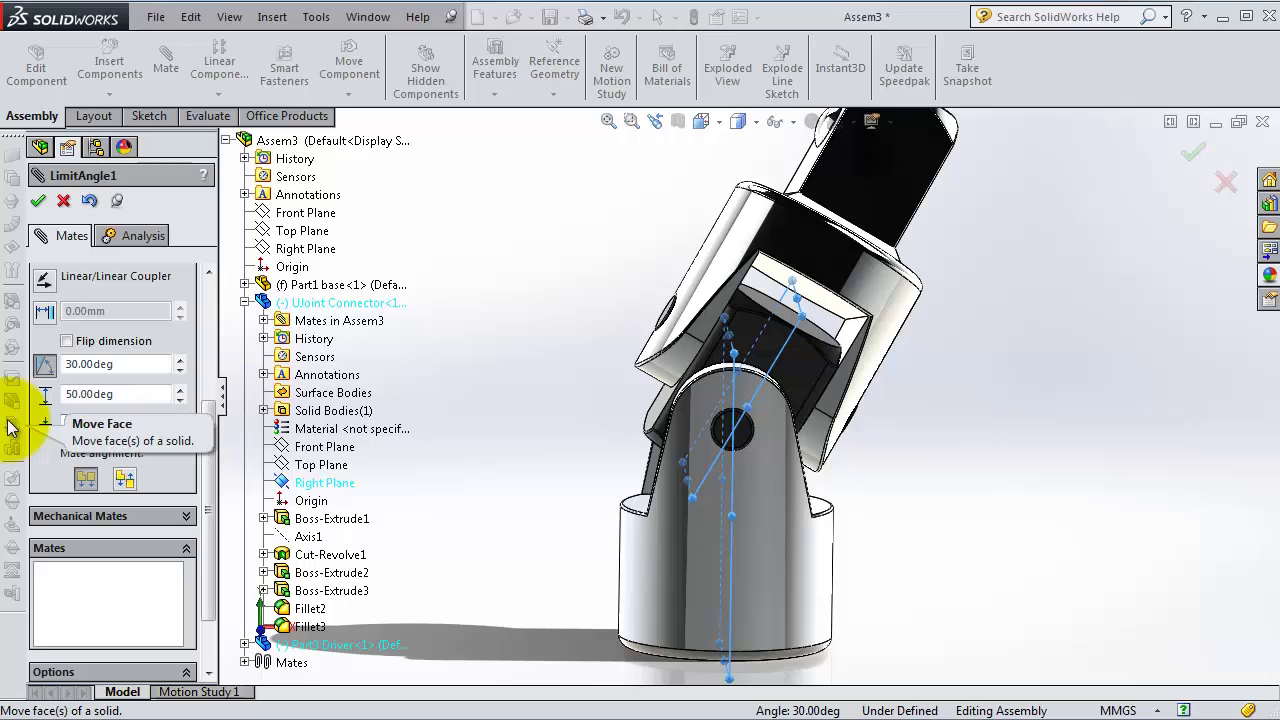
left_click(37, 200)
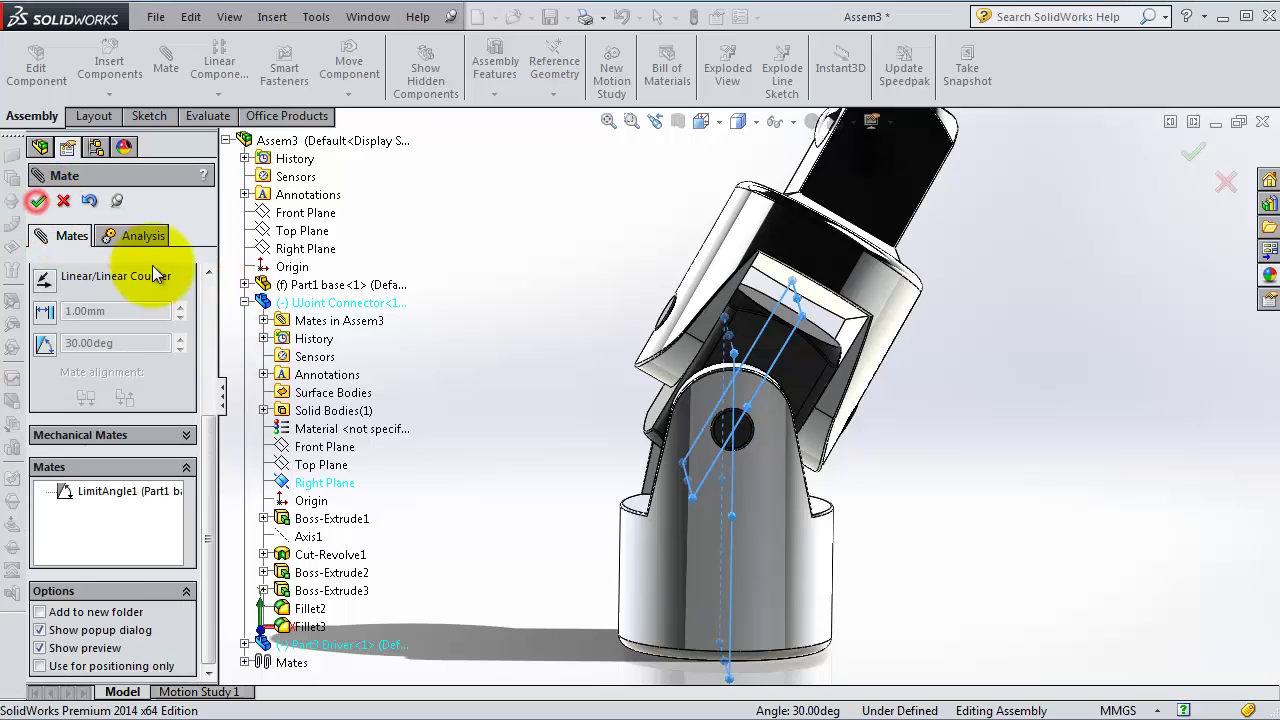
Step: Drag the UJoint Connector against its tilt limit, leaving the upper yoke at a new angle
left_click_drag(872, 302, 760, 340)
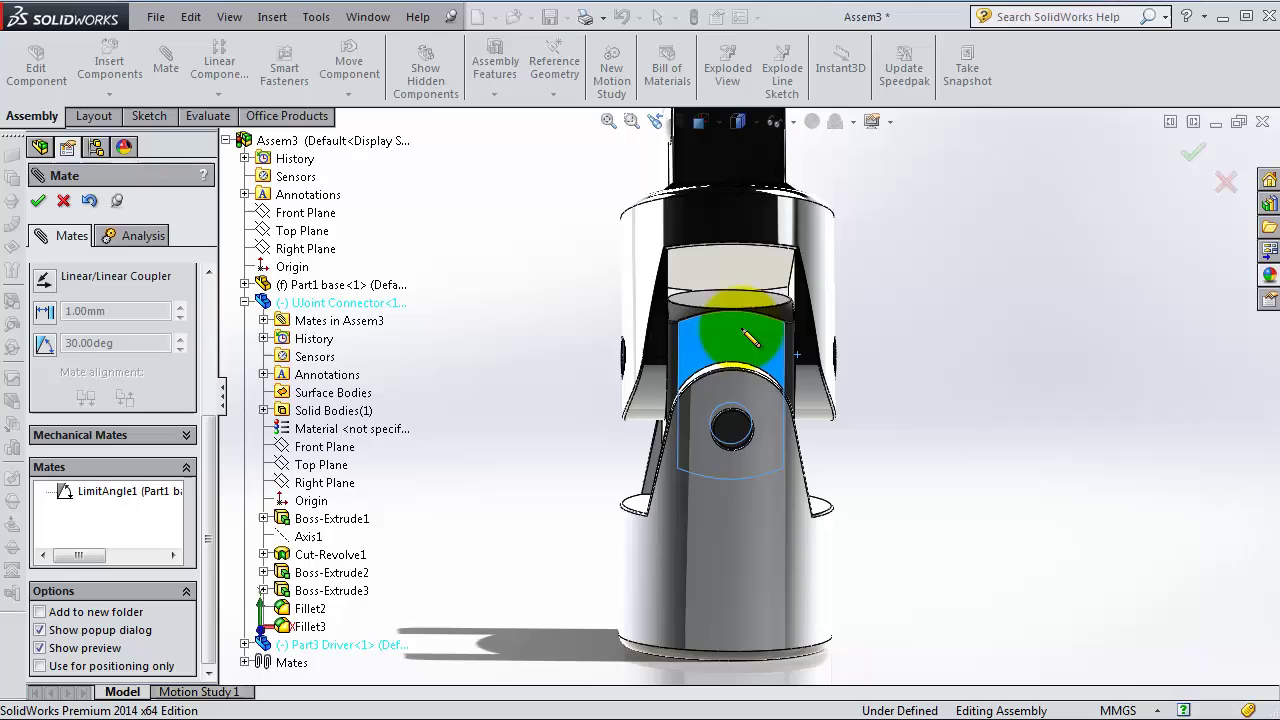
middle_click_drag(900, 363, 844, 448)
middle_click_drag(909, 314, 975, 315)
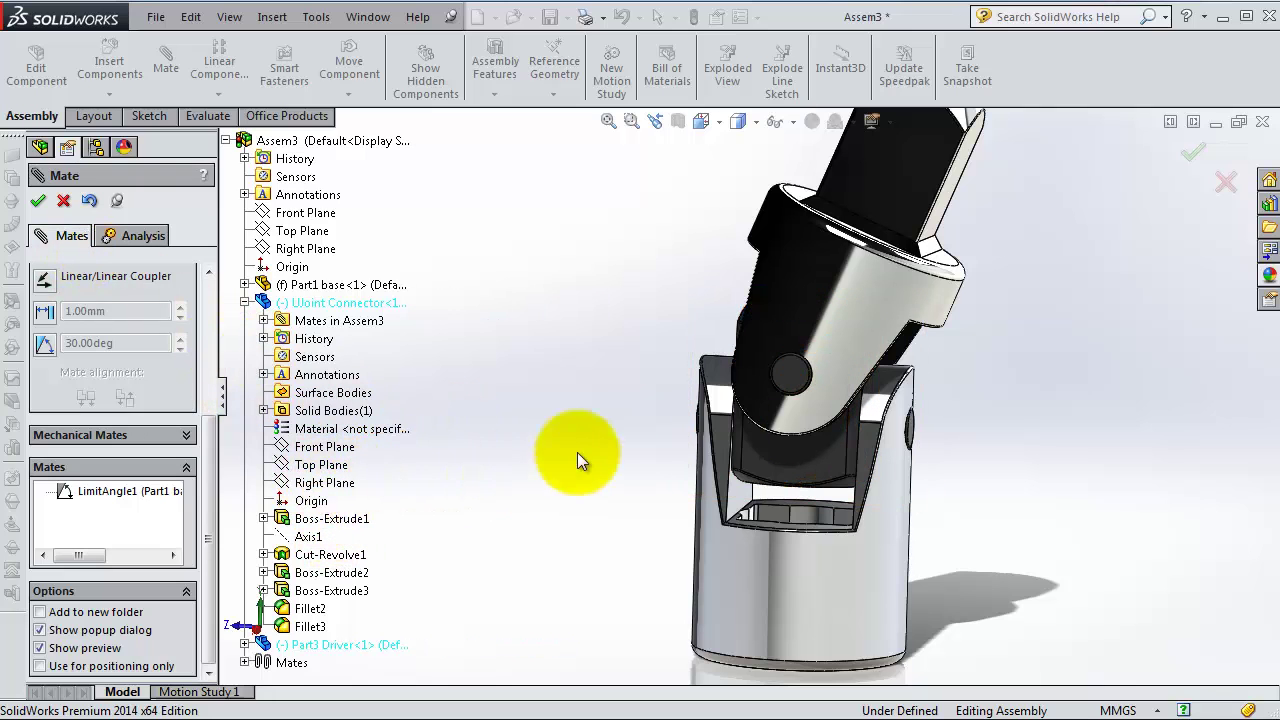
mouse_move(604, 407)
left_mouse_down()
mouse_move(609, 426)
mouse_move(634, 411)
mouse_move(616, 414)
left_mouse_up()
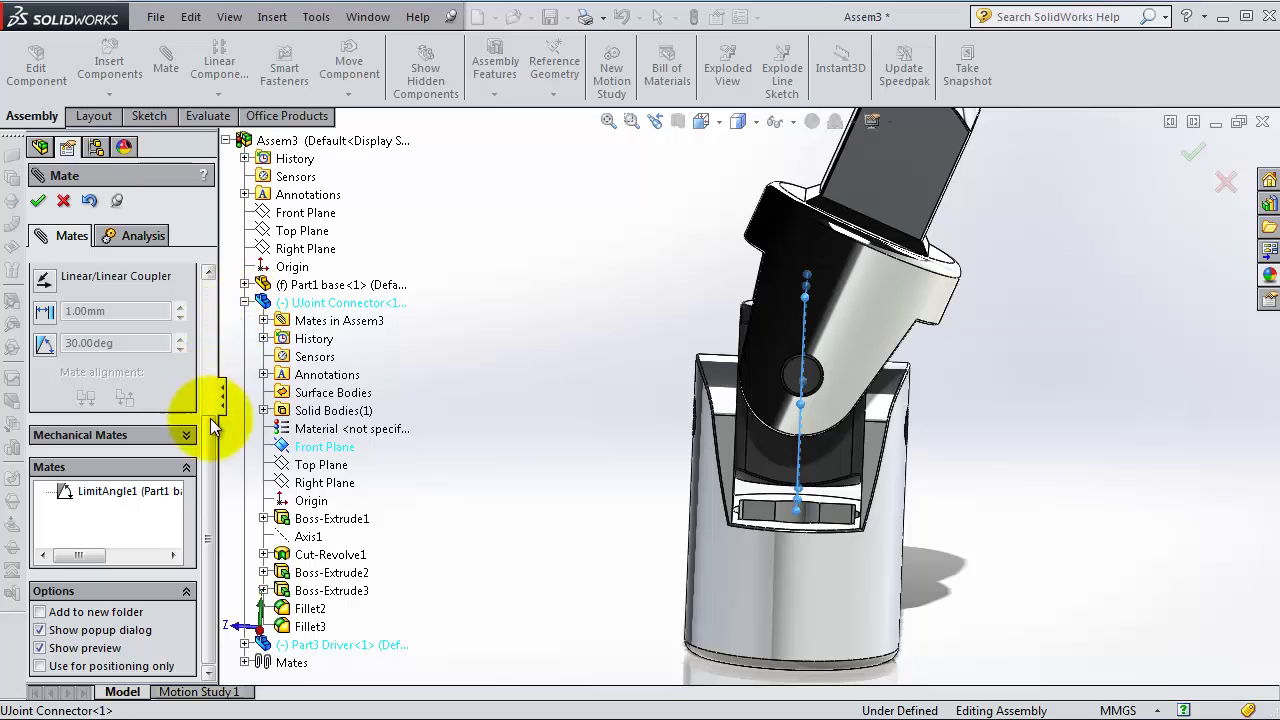
Step: Pair the UJoint Connector's Front Plane with Part3 Driver's Right Plane
left_click_drag(212, 400, 200, 290)
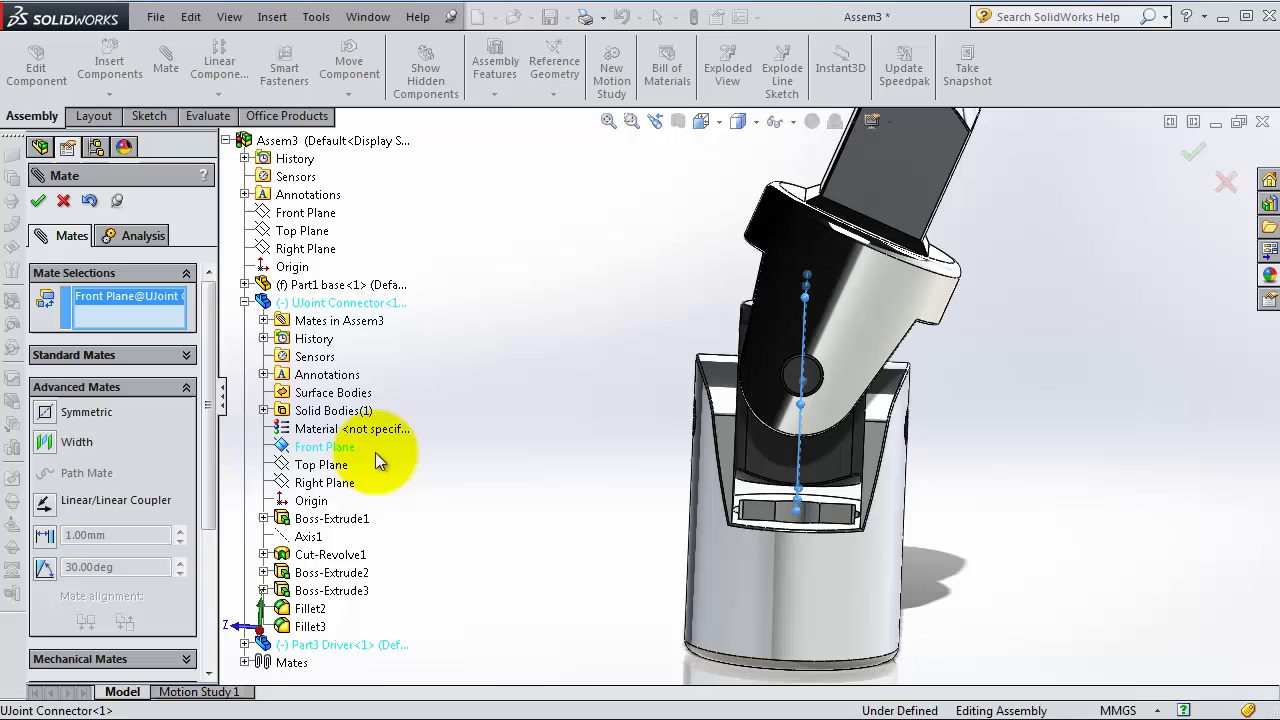
left_click(245, 302)
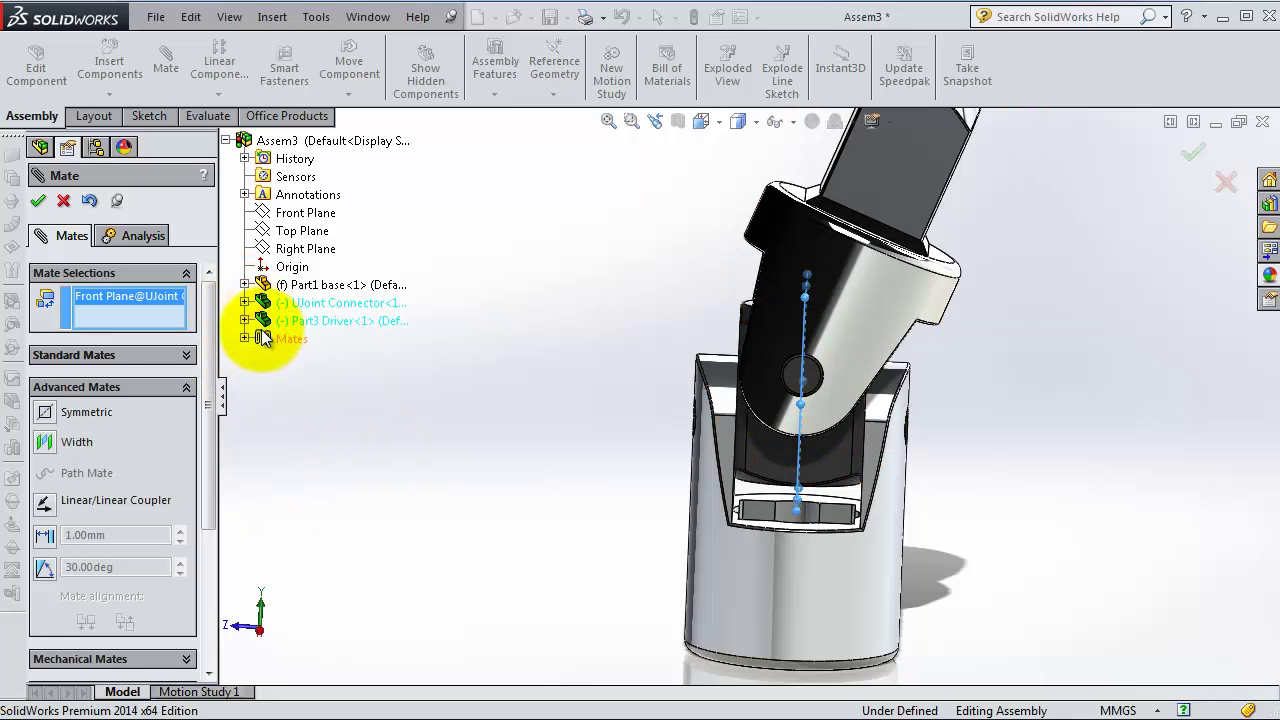
left_click(245, 321)
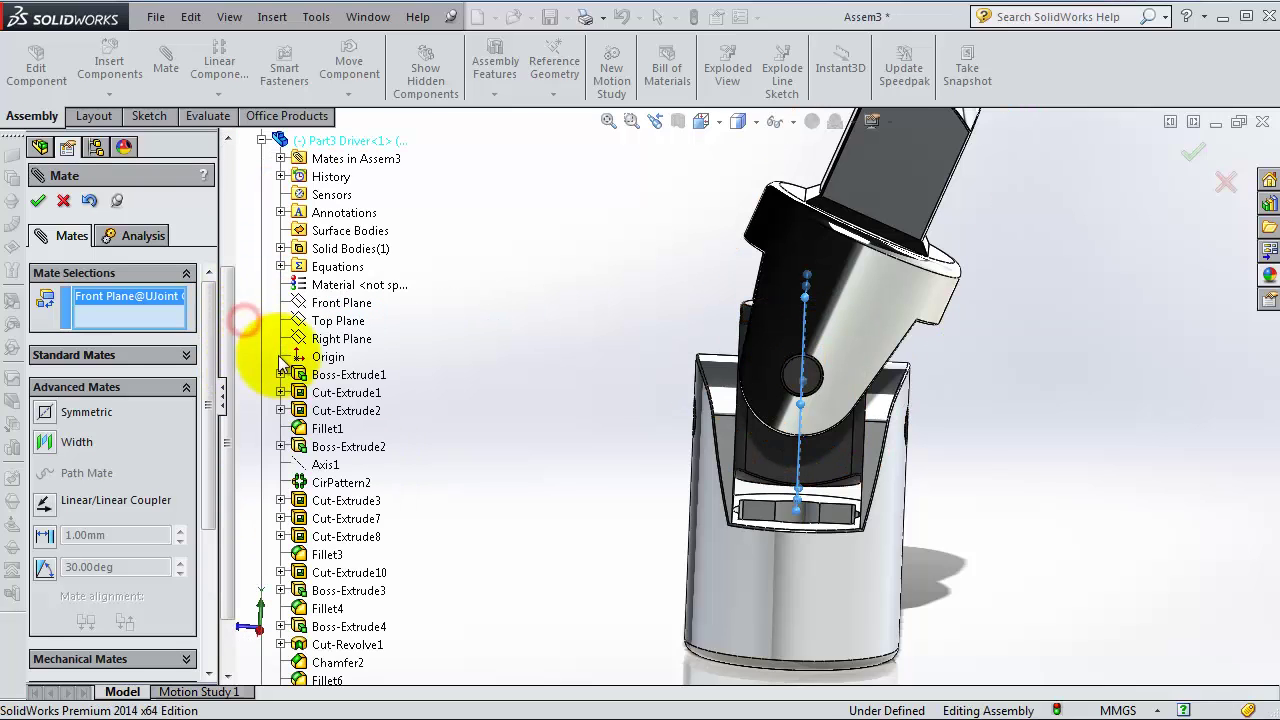
left_click(334, 340)
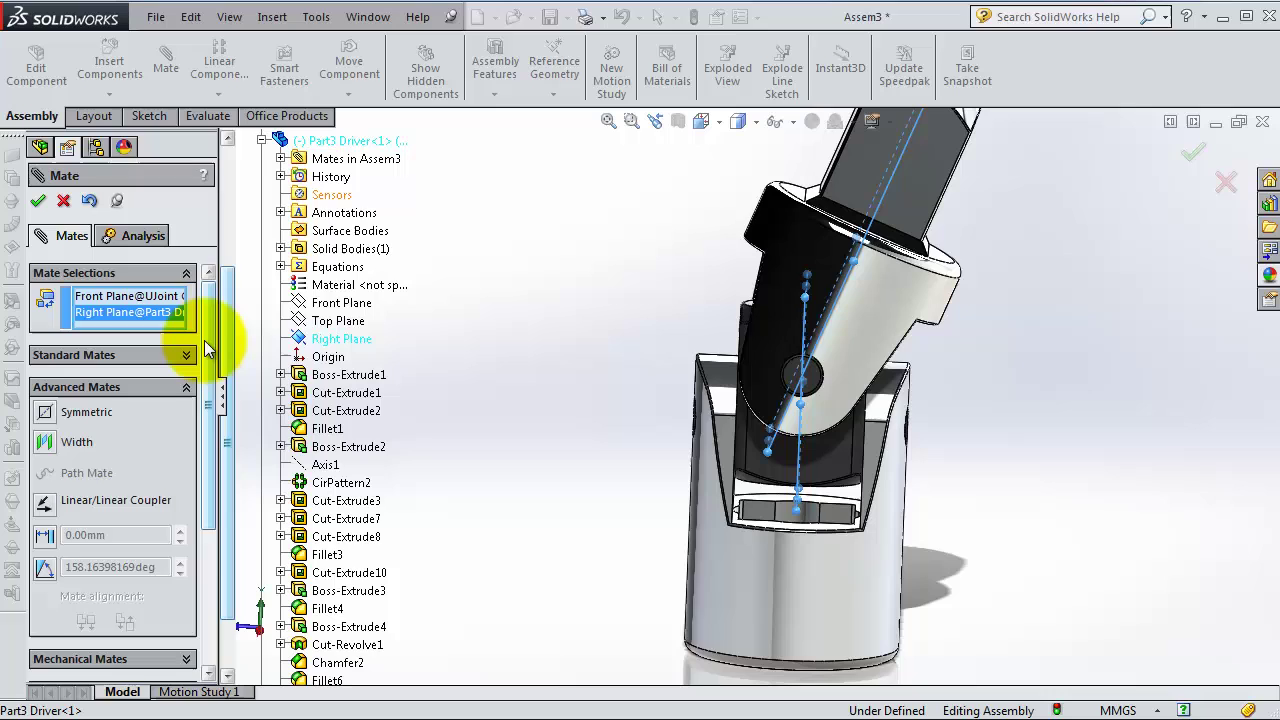
Step: Make it an angle mate of 30°
left_click_drag(206, 320, 175, 440)
left_click(51, 406)
left_click(172, 388)
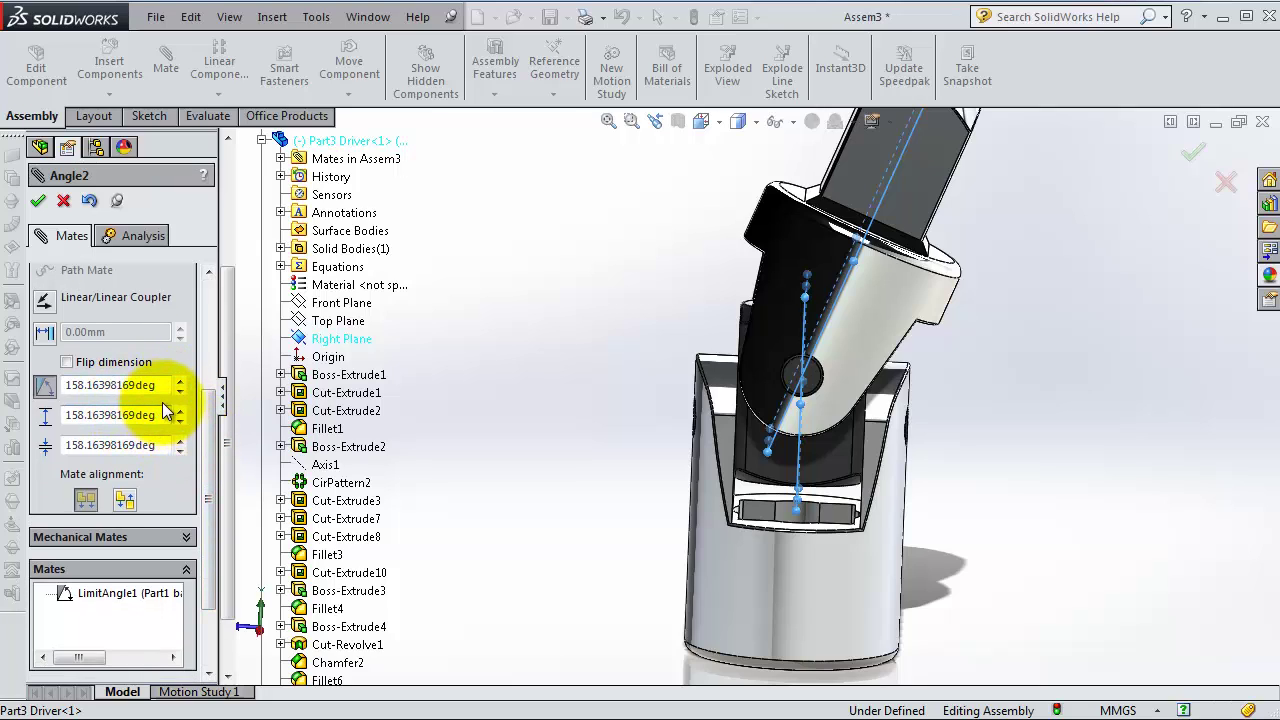
left_click_drag(160, 388, 30, 392)
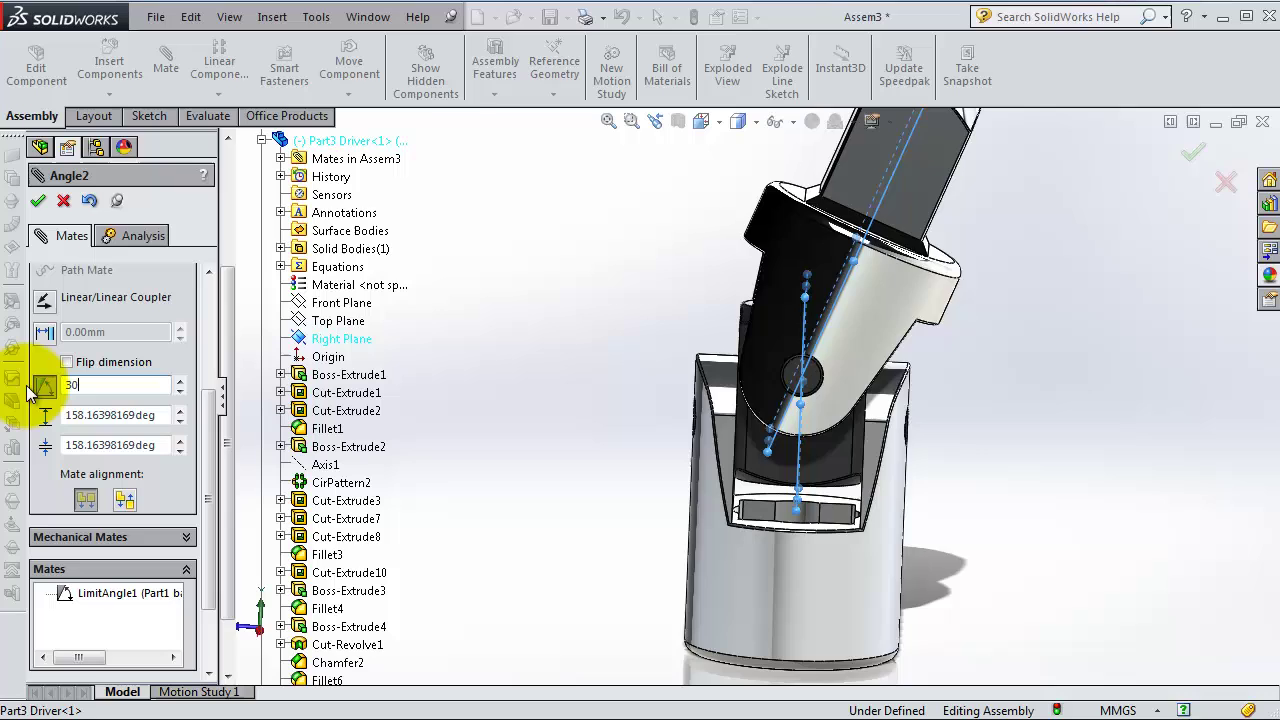
type("30")
key("Return")
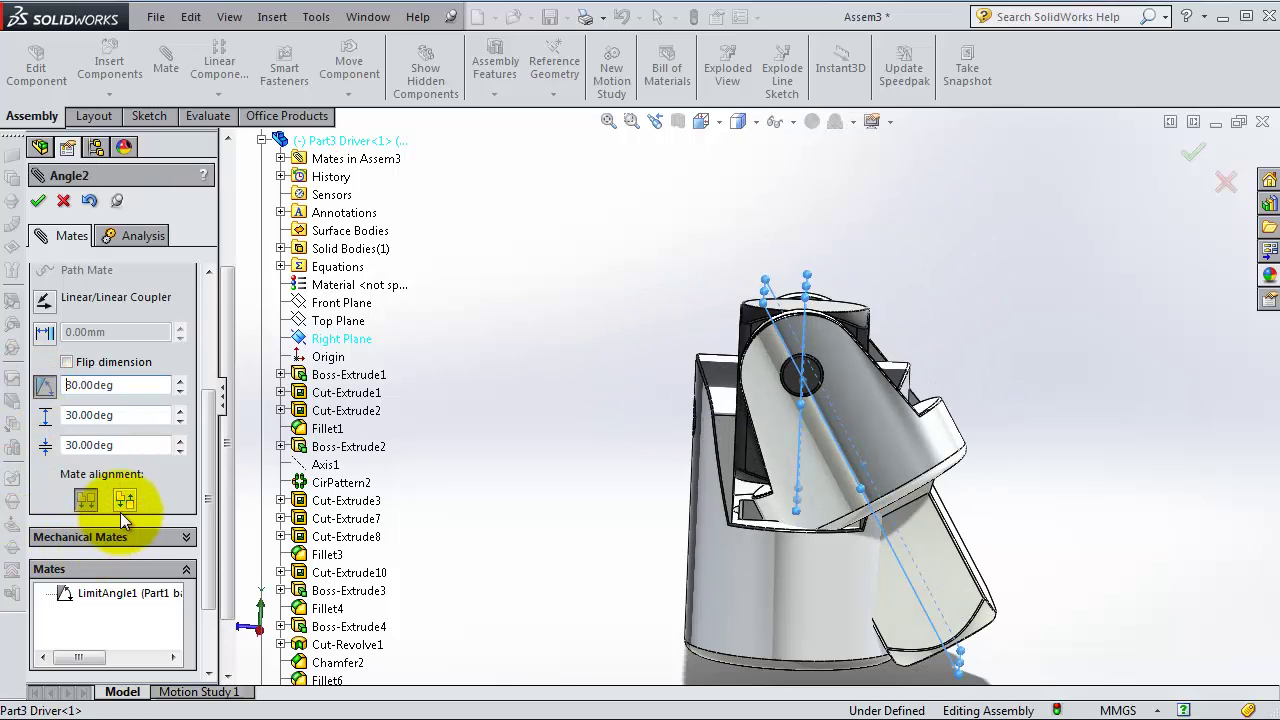
Step: Set Anti-Aligned with a 50° maximum and -50° minimum, and accept LimitAngle2
left_click(123, 505)
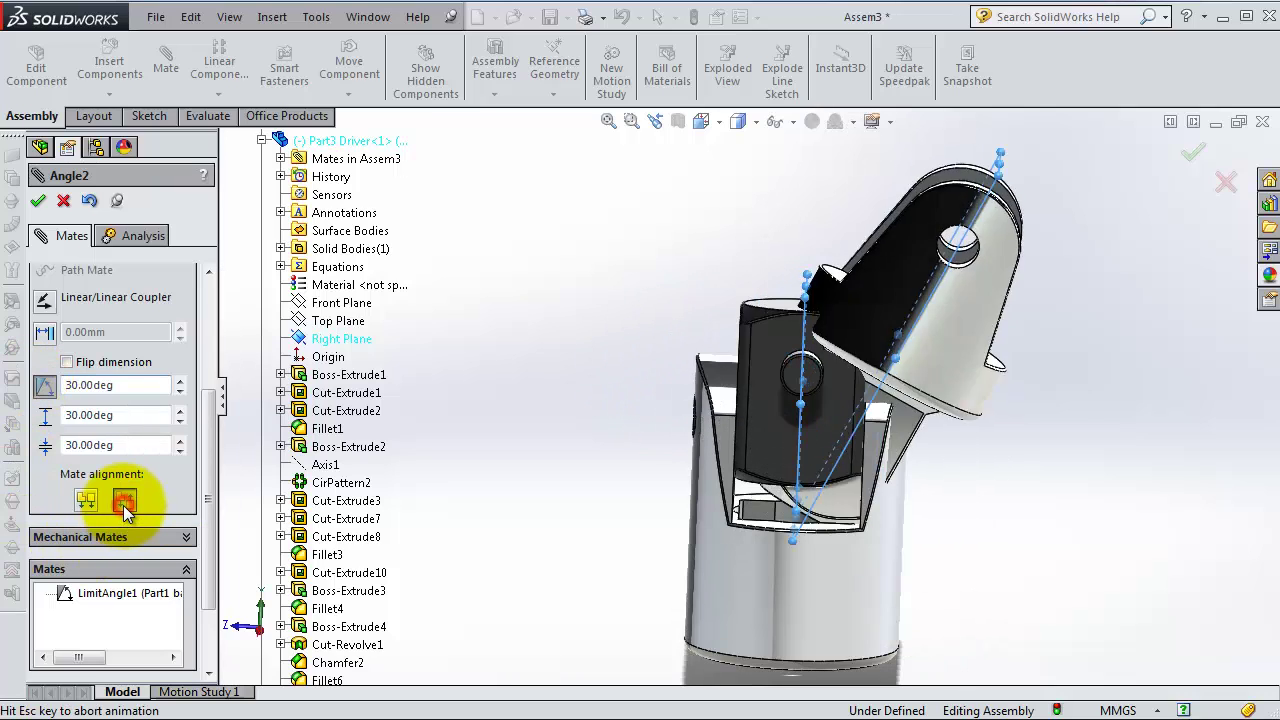
double_click(128, 418)
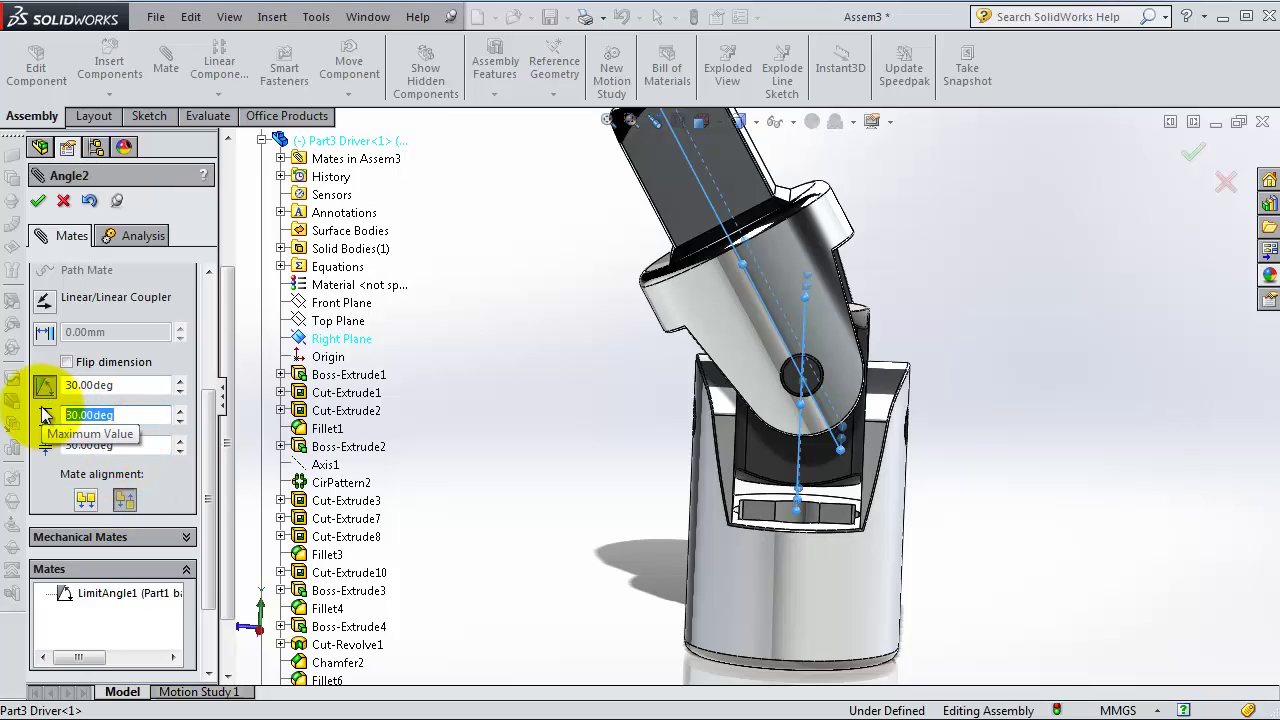
type("50")
key("Return")
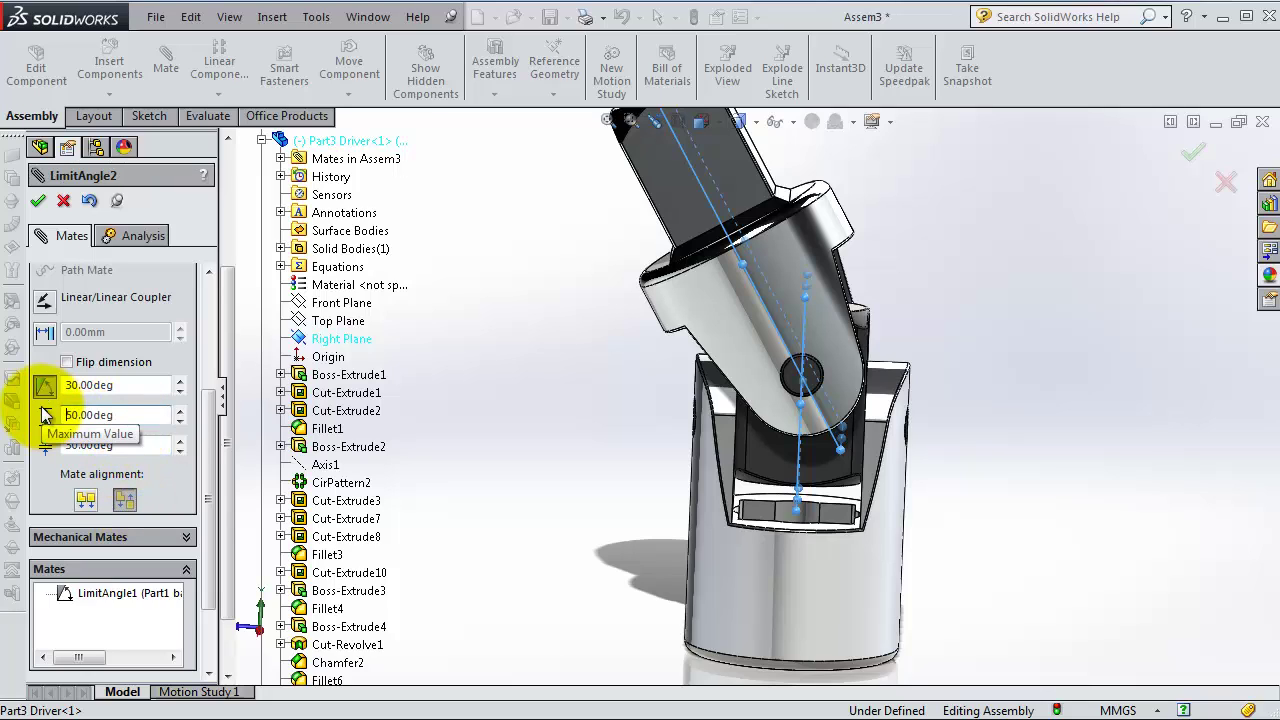
double_click(138, 446)
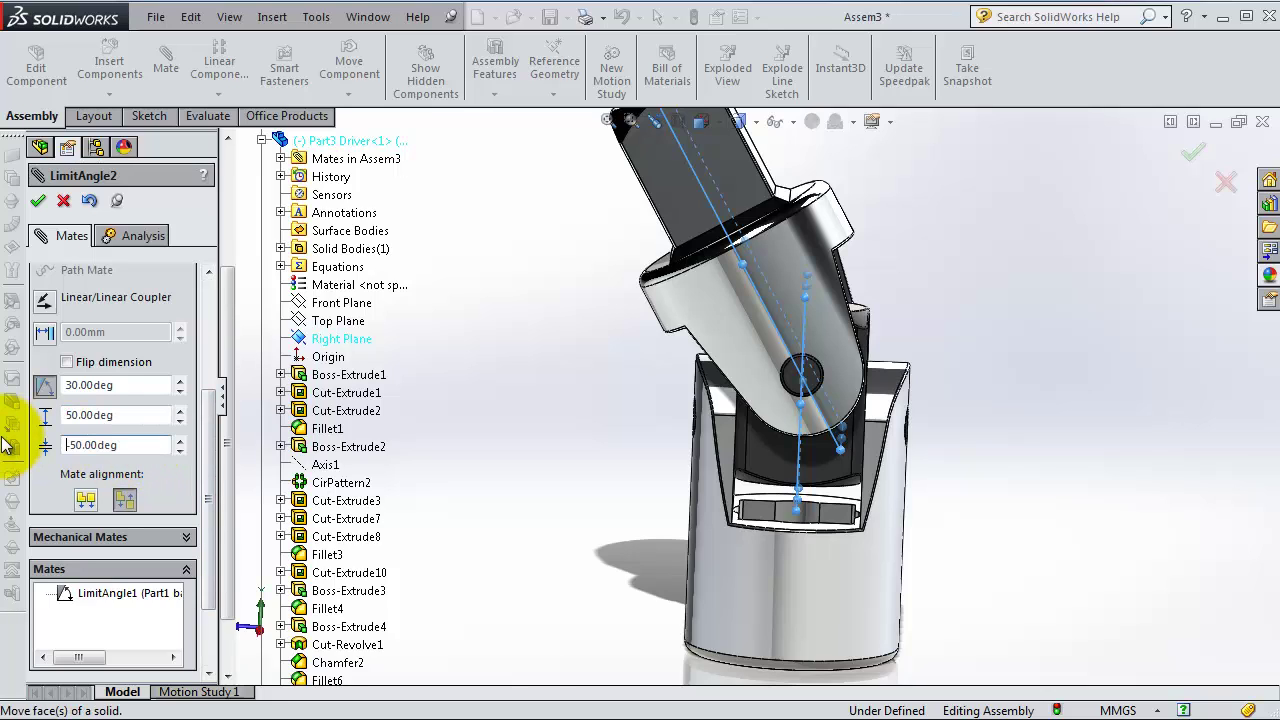
left_click(37, 201)
Step: Close the Mate PropertyManager and drag the driver around the joint against its ±50° limits
left_click_drag(909, 423, 395, 333)
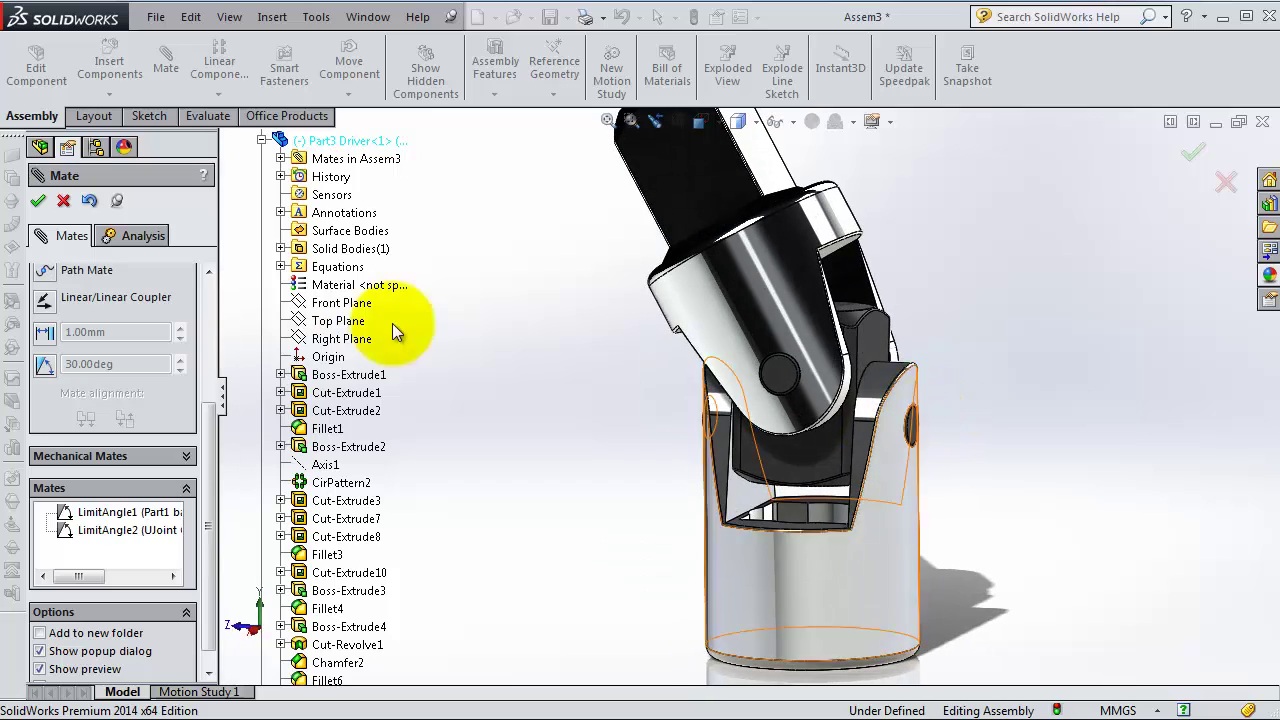
left_click(37, 203)
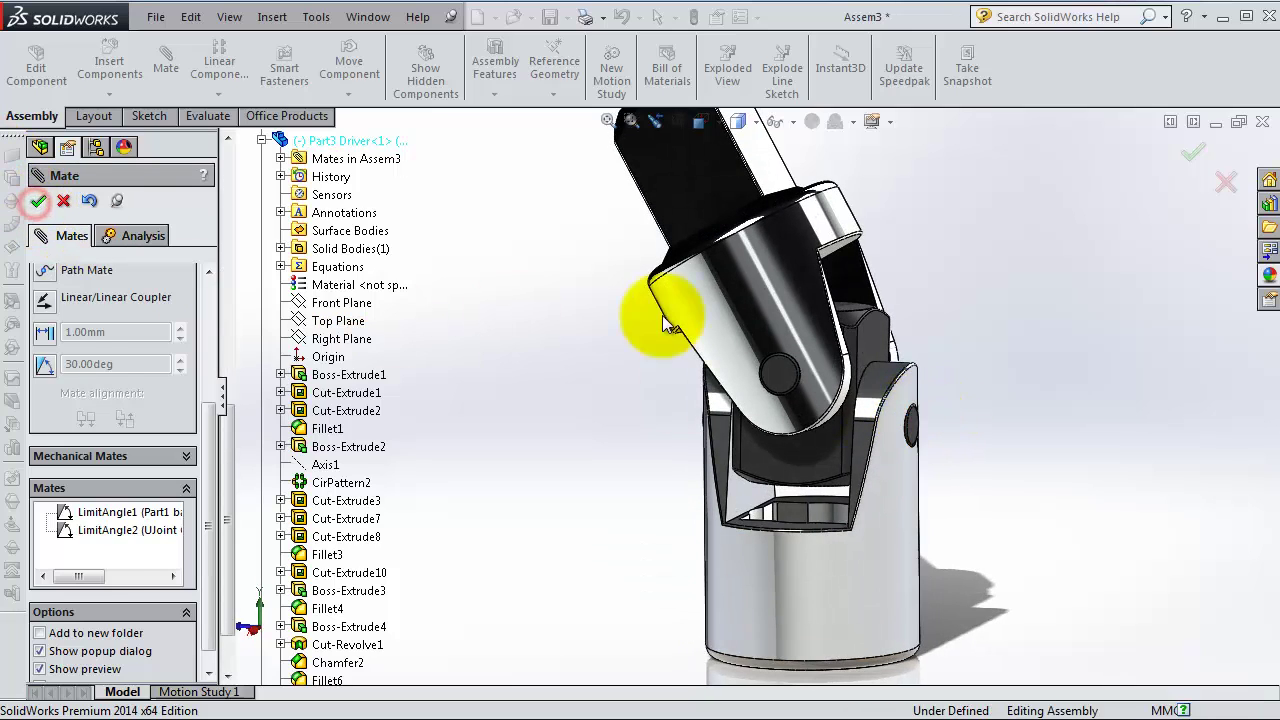
left_click_drag(671, 314, 1070, 300)
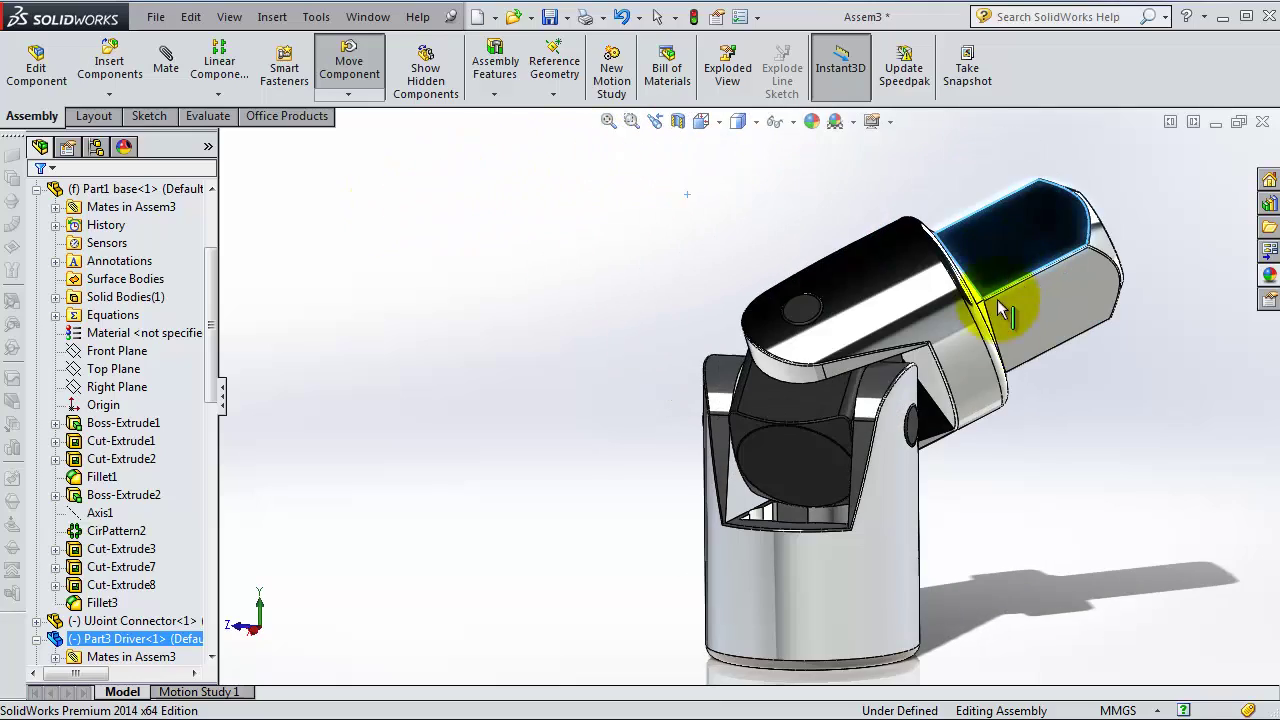
middle_click_drag(1070, 300, 717, 347)
left_click_drag(717, 347, 511, 297)
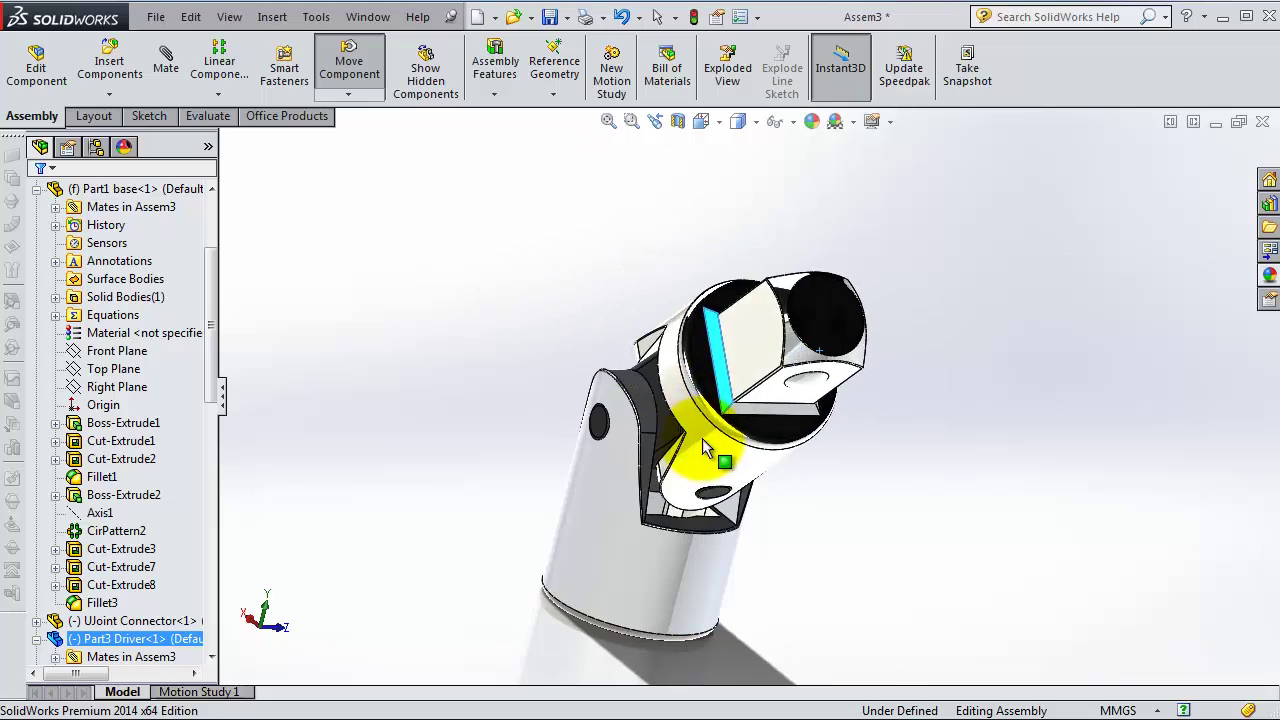